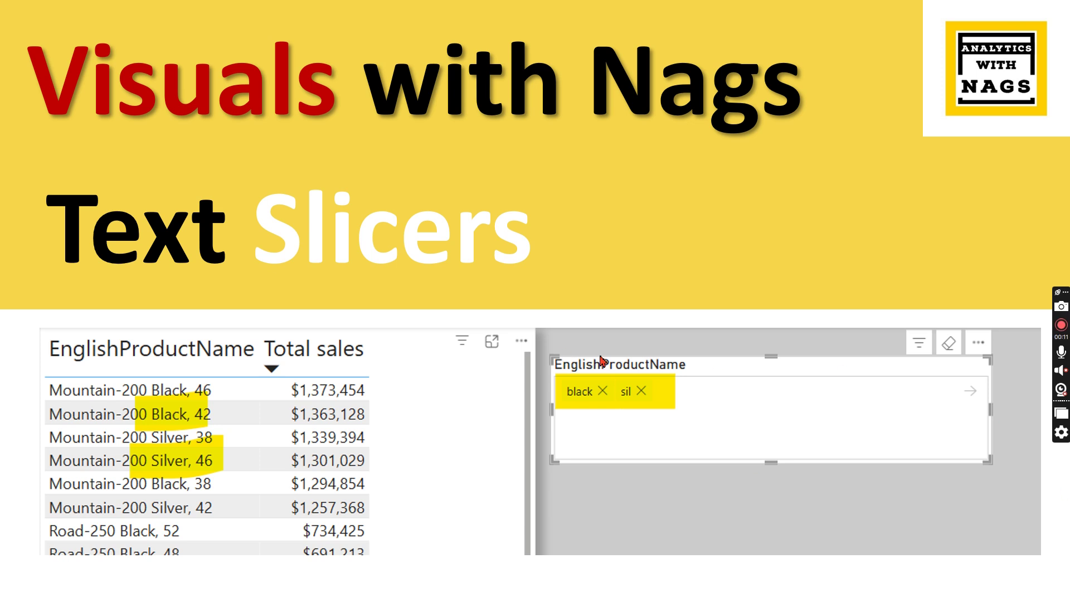
# Step: Advance to the playlists slide, exit the slide show and switch to the Power BI sales report
pyautogui.click(852, 296)
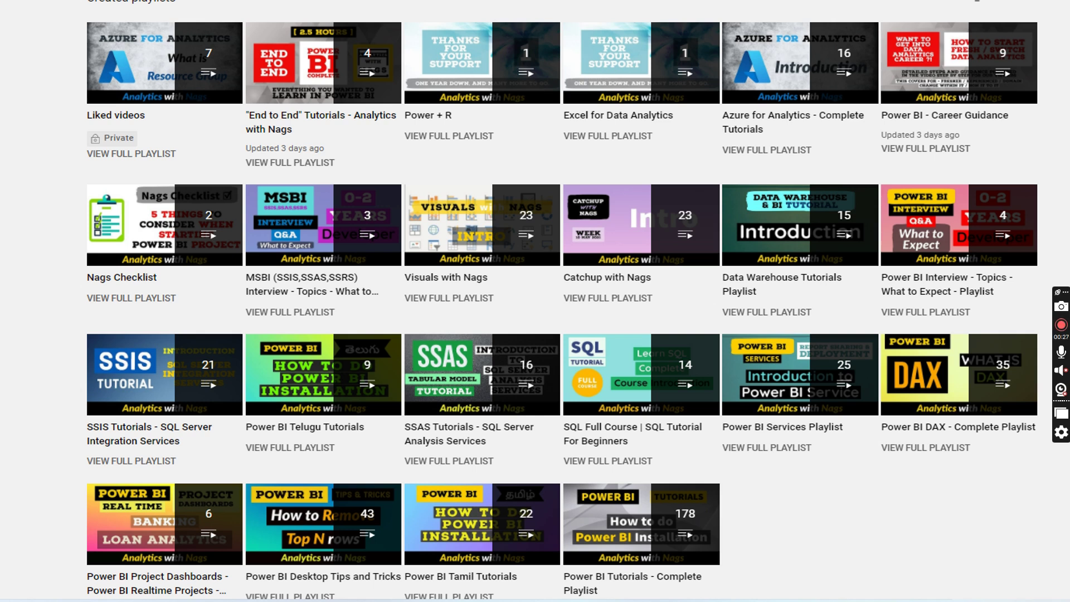
pyautogui.click(707, 153)
pyautogui.click(707, 151)
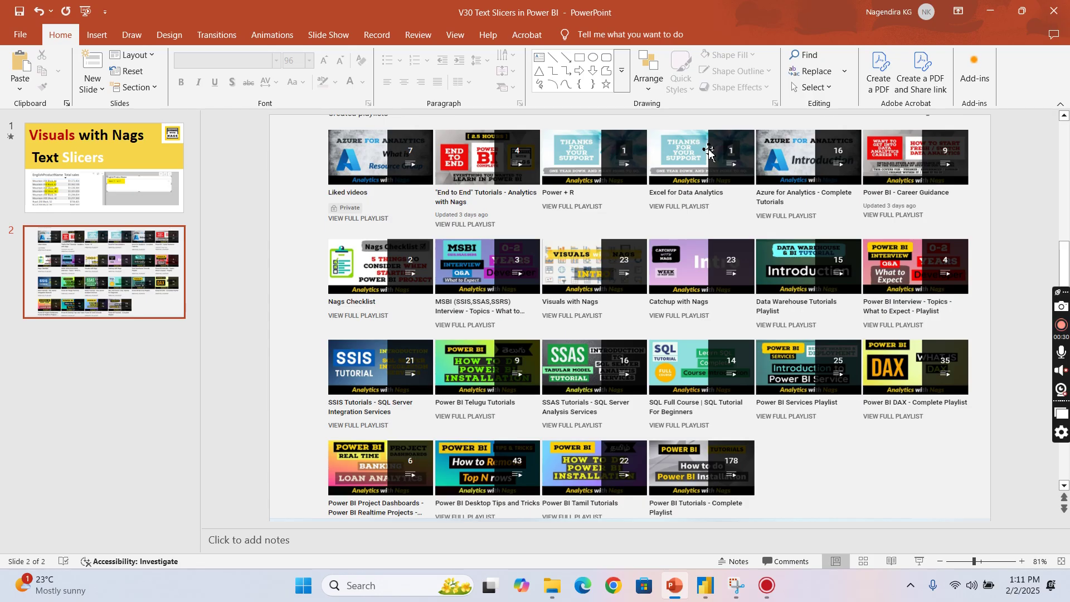
pyautogui.click(705, 585)
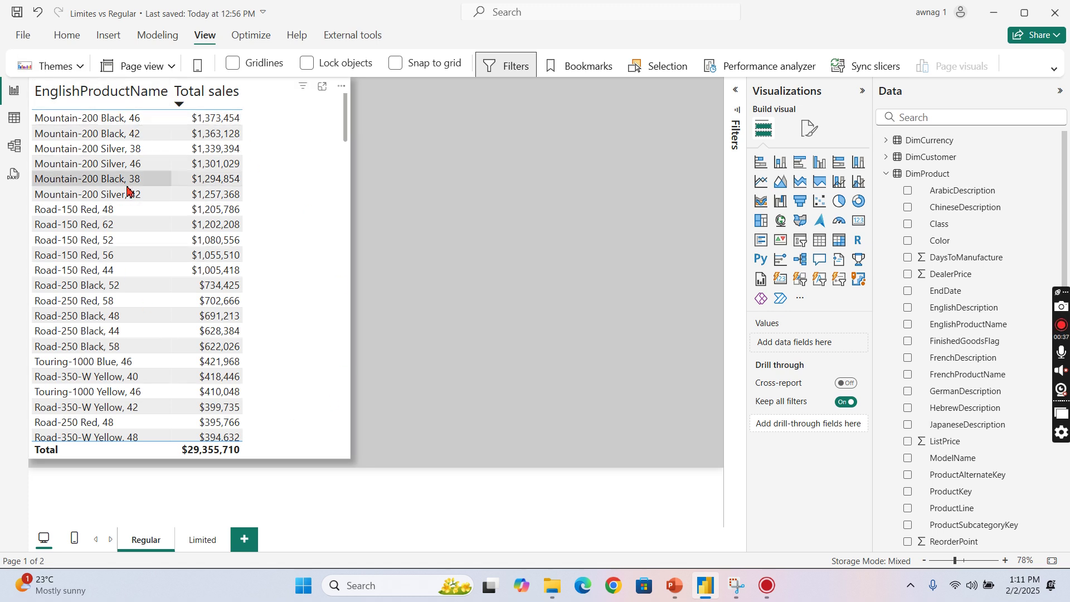
# Step: Review the product sales table totalling $29,355,710 and collapse DimProduct in the Data pane
pyautogui.scroll(-7, 131, 223)
pyautogui.scroll(-4, 136, 245)
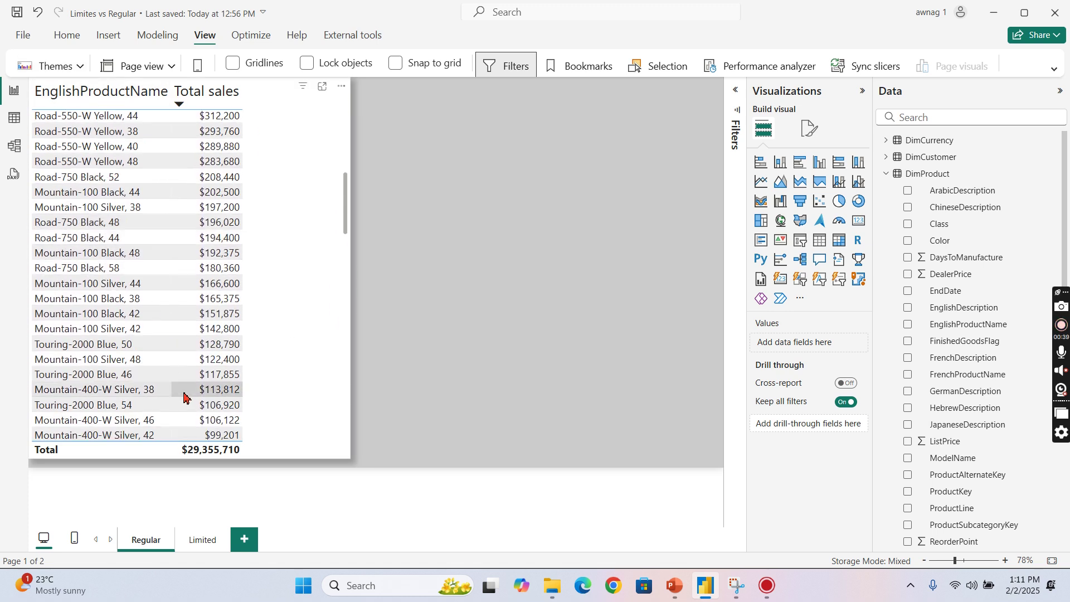
pyautogui.scroll(-4, 179, 394)
pyautogui.scroll(15, 158, 191)
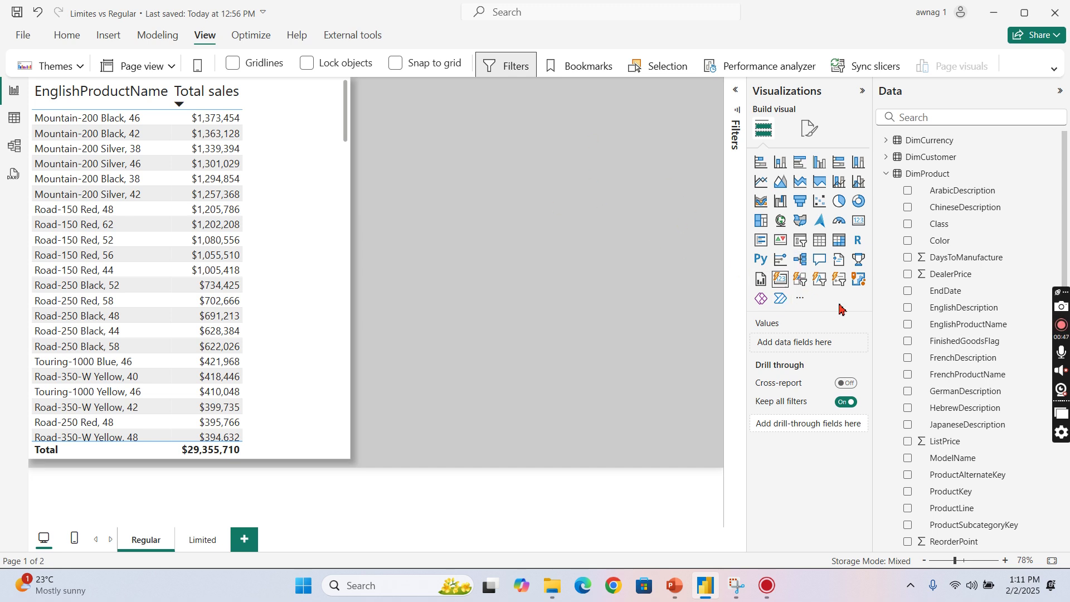
pyautogui.click(887, 175)
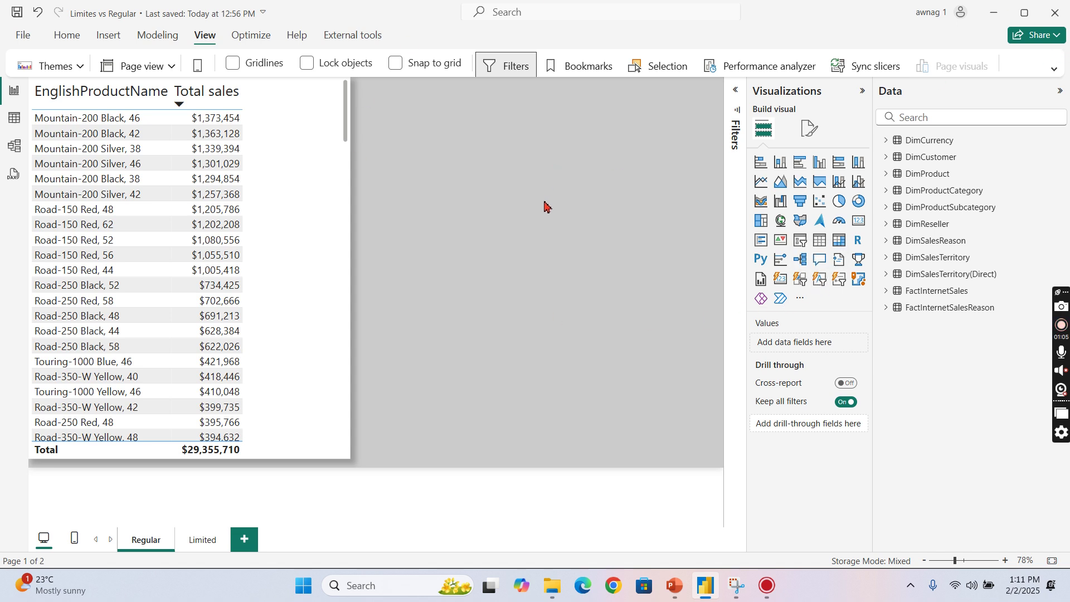
pyautogui.click(23, 35)
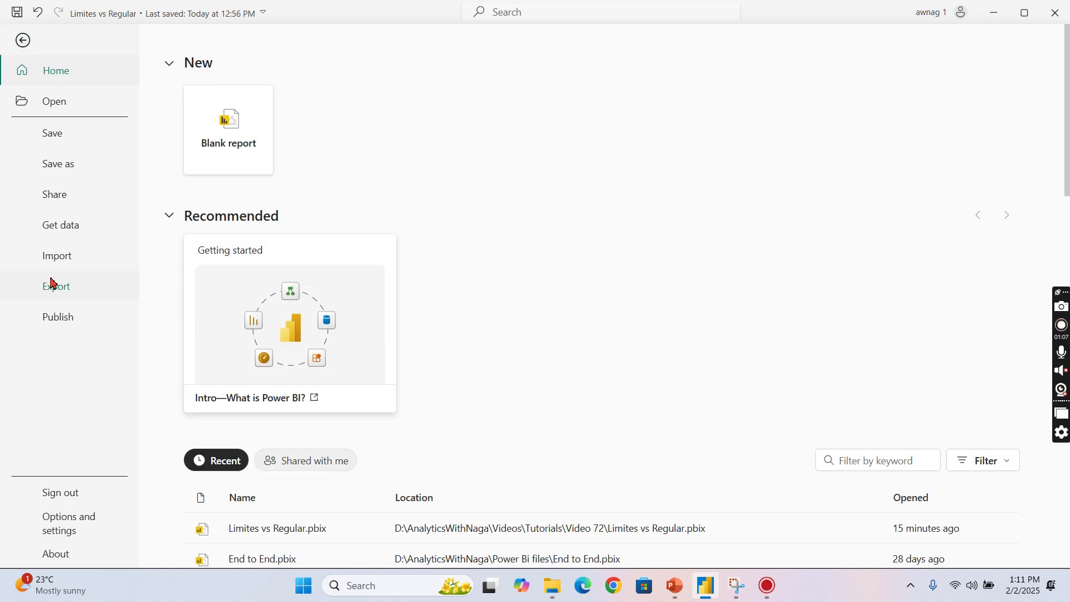
pyautogui.click(86, 531)
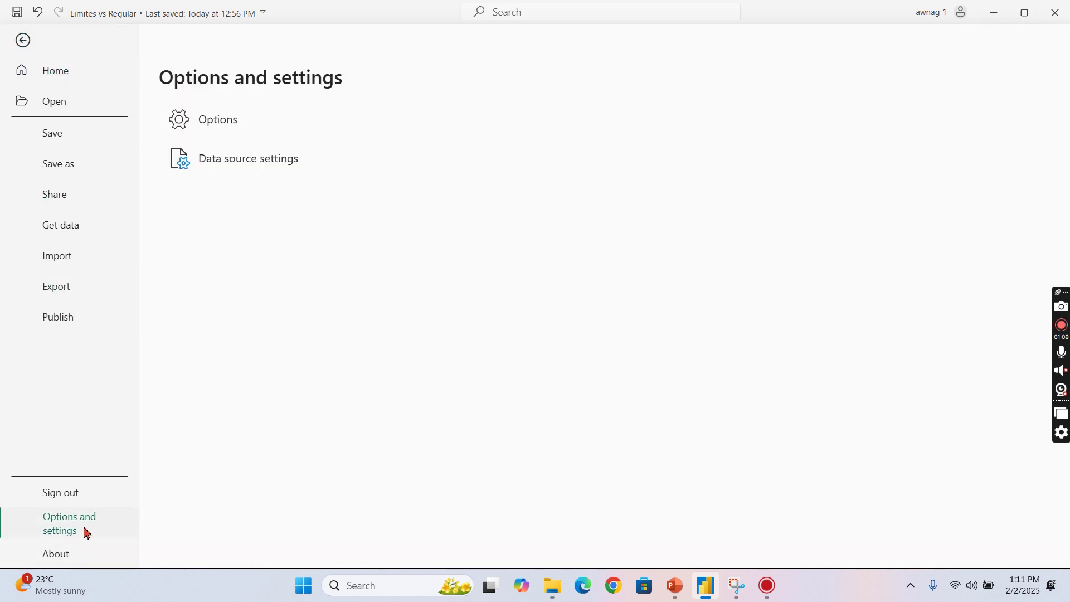
pyautogui.click(205, 132)
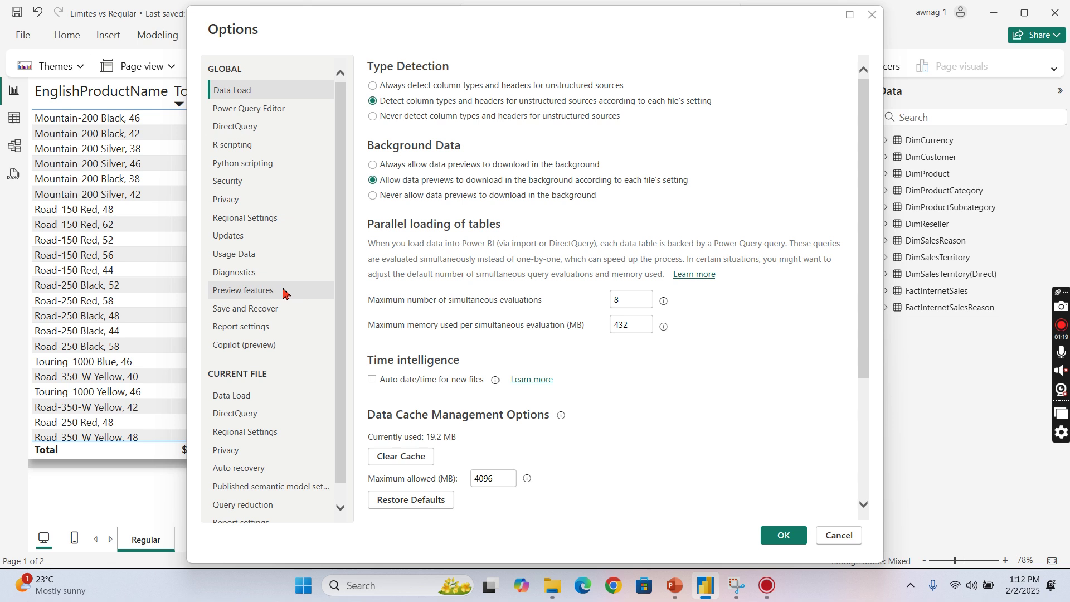
pyautogui.click(283, 292)
pyautogui.scroll(-3, 358, 279)
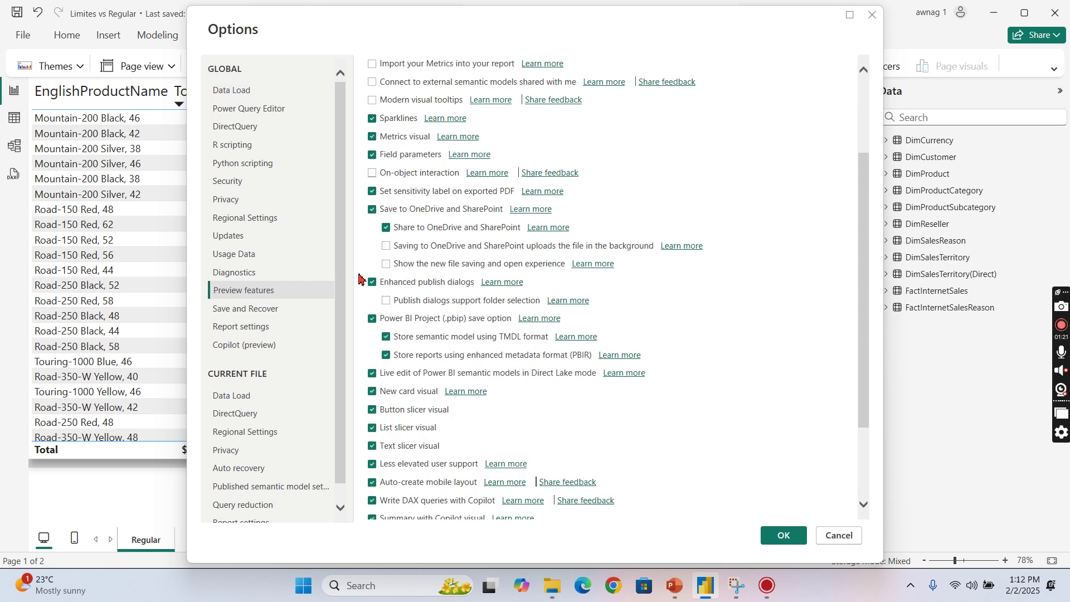
pyautogui.scroll(-2, 358, 279)
pyautogui.scroll(-1, 273, 412)
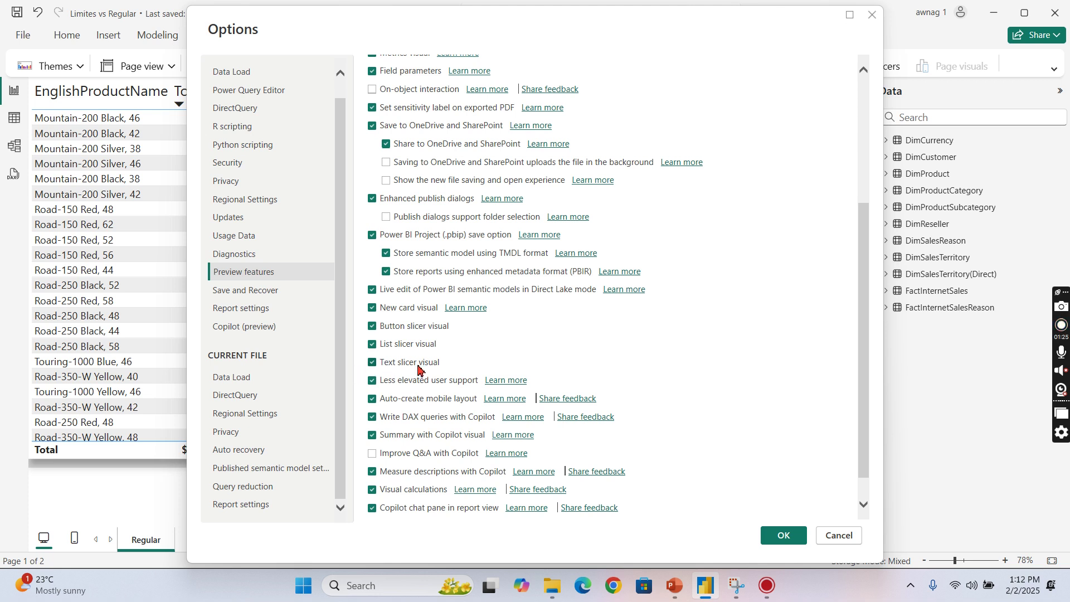
pyautogui.click(840, 536)
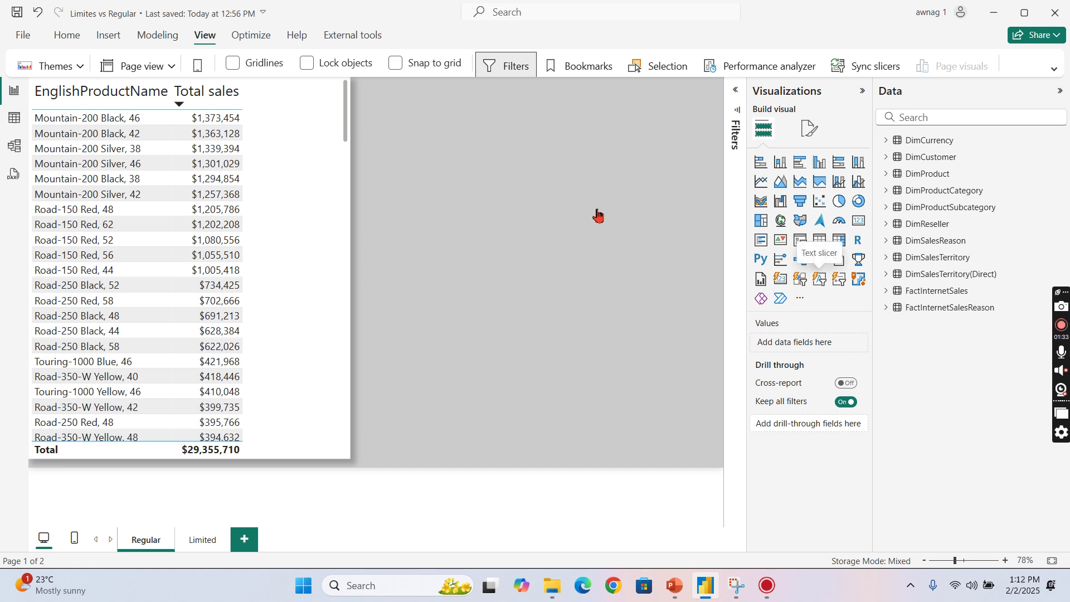
# Step: Place a Text slicer as a short strip beside the sales table and expand DimProduct
pyautogui.moveTo(598, 216); pyautogui.dragTo(522, 165)
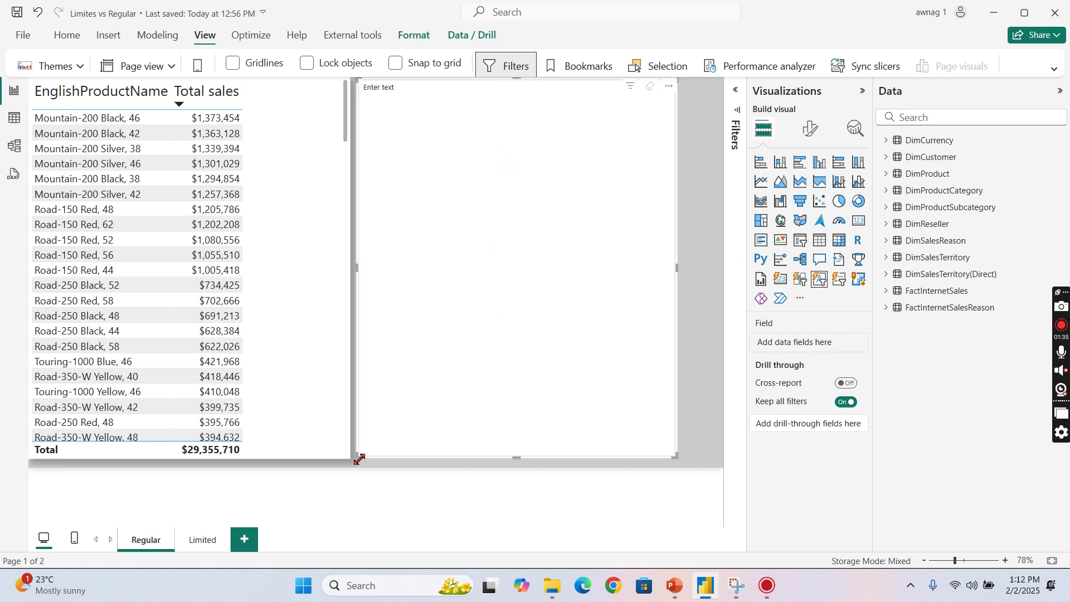
pyautogui.moveTo(360, 459); pyautogui.dragTo(389, 132)
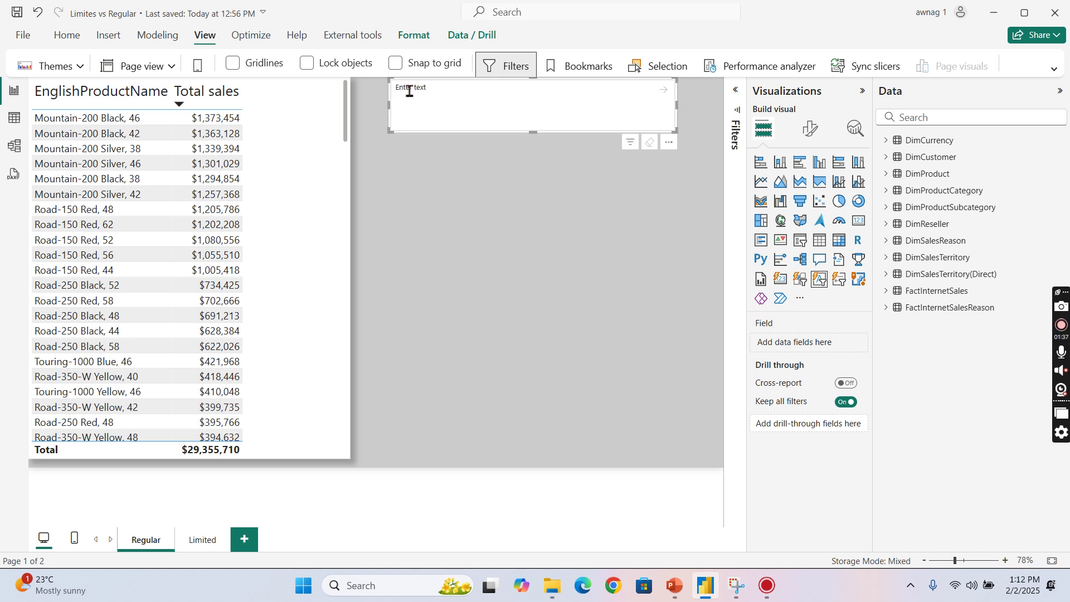
pyautogui.moveTo(409, 90); pyautogui.dragTo(399, 107)
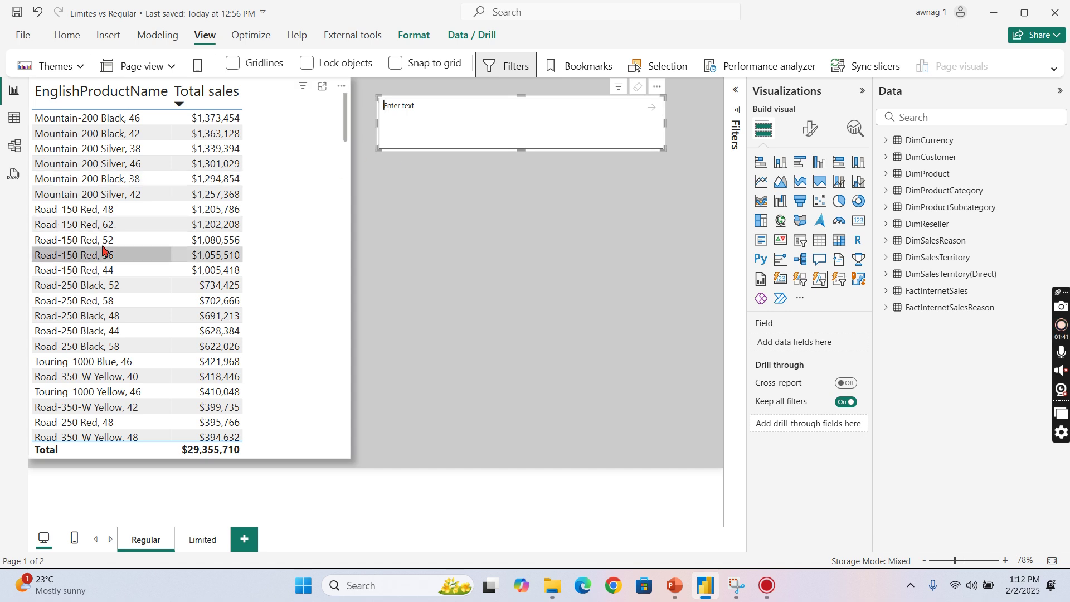
pyautogui.scroll(-6, 109, 268)
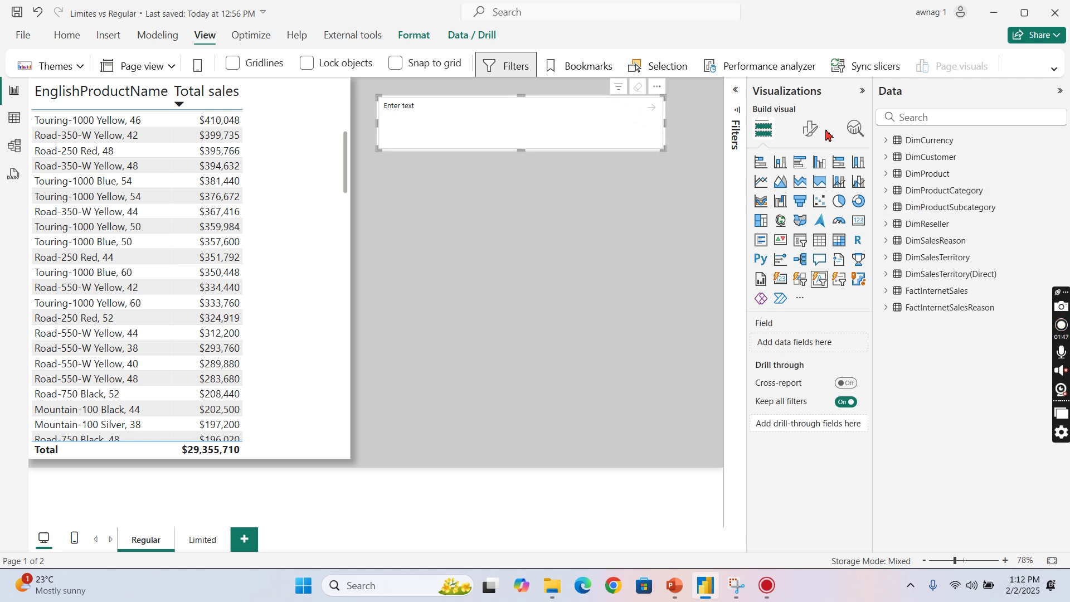
pyautogui.click(887, 173)
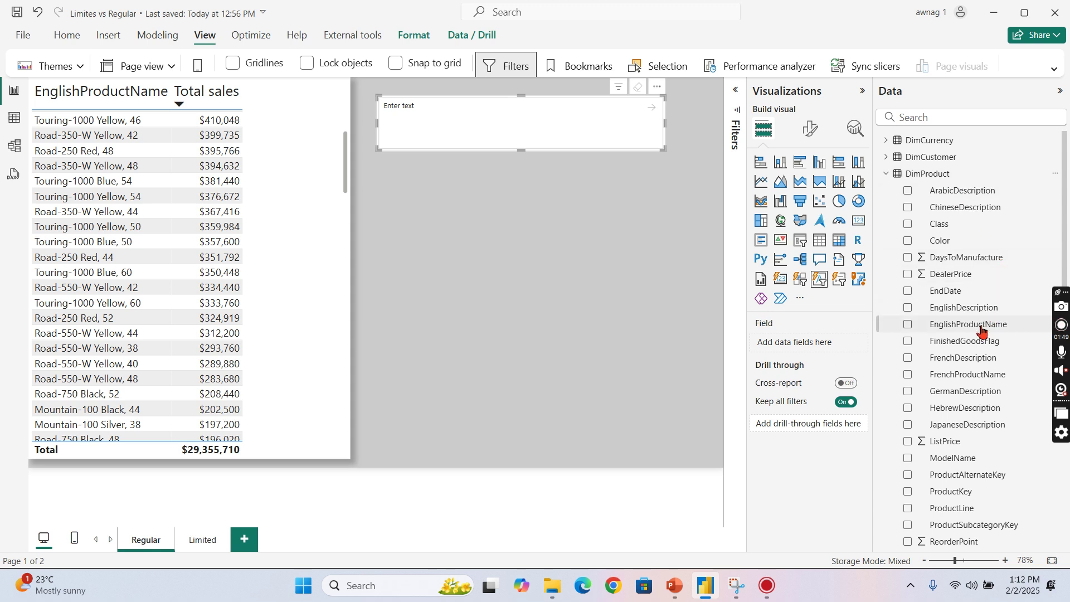
# Step: Bind the text slicer to the EnglishProductName field of DimProduct
pyautogui.moveTo(979, 327); pyautogui.dragTo(806, 348)
pyautogui.click(421, 125)
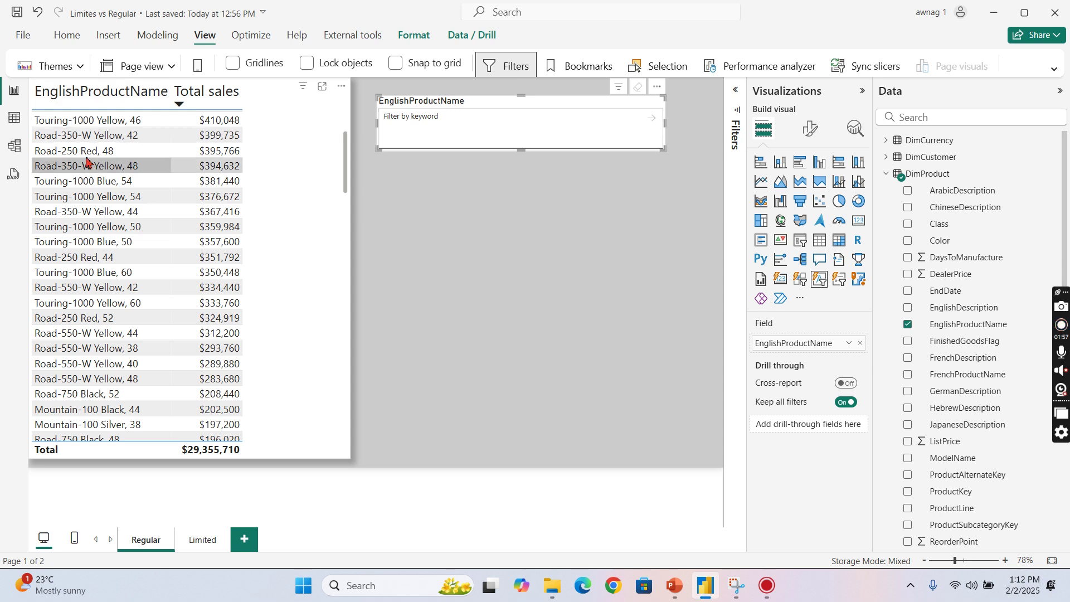
pyautogui.click(302, 173)
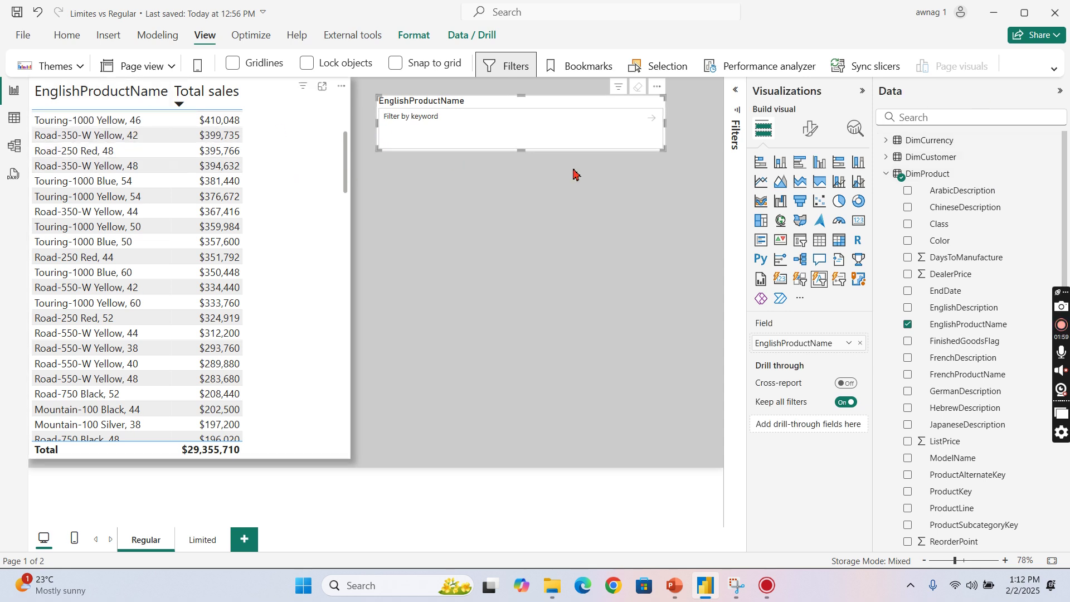
pyautogui.click(888, 175)
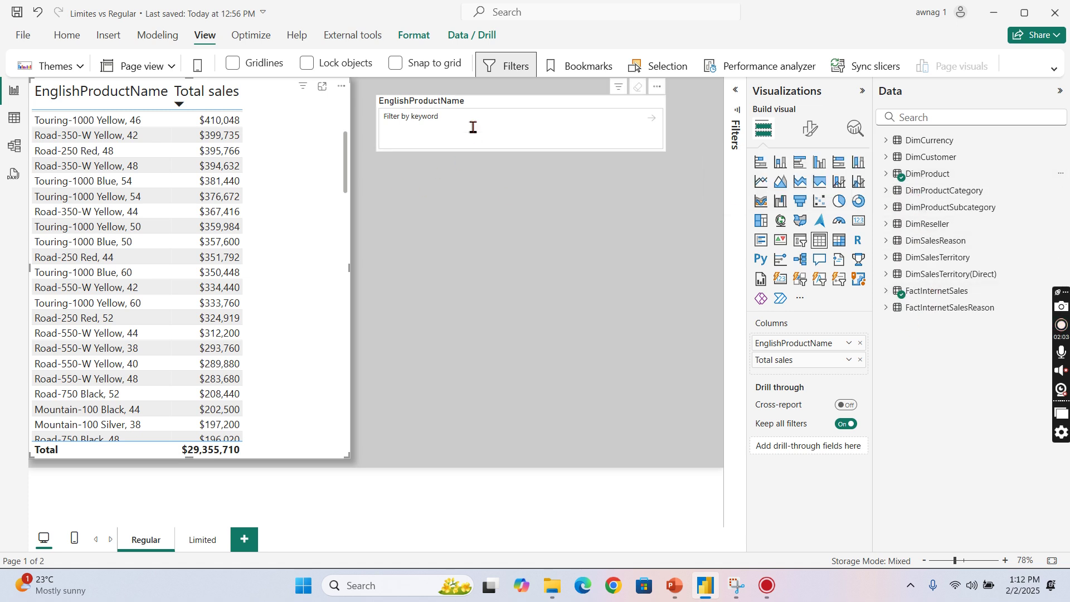
# Step: Filter the sales table with the slicer keyword 'black', leaving $8,732,115 in sales
pyautogui.click(466, 105)
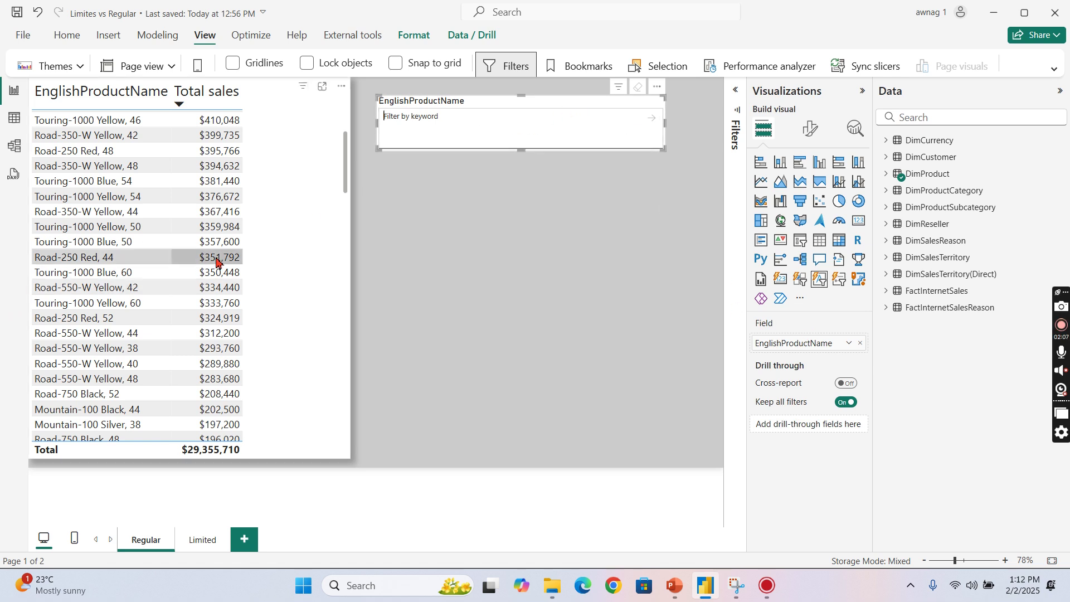
pyautogui.write('black')
pyautogui.click(652, 118)
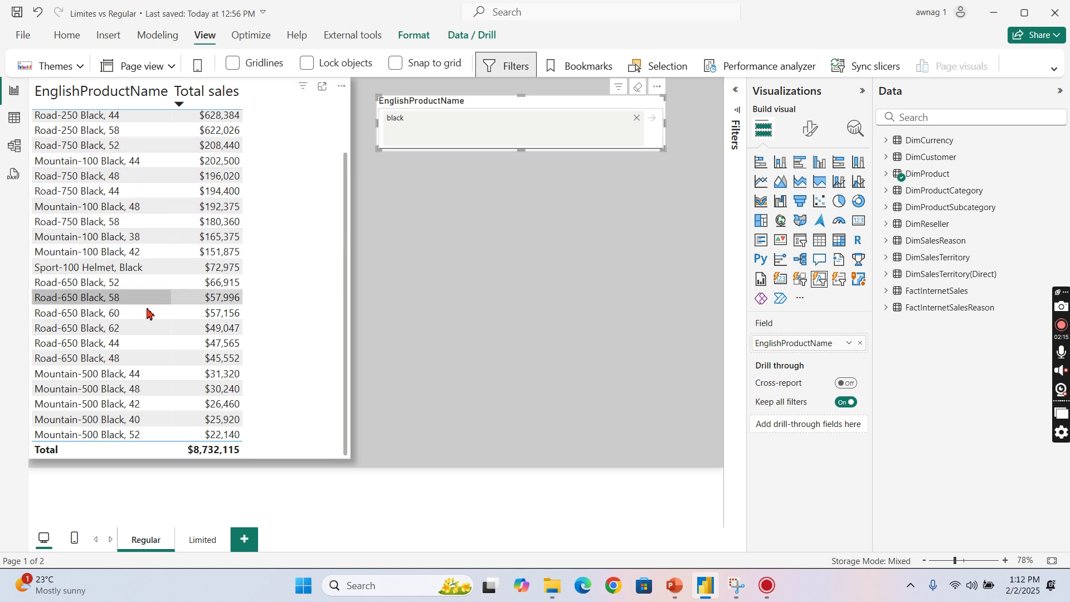
pyautogui.scroll(3, 146, 313)
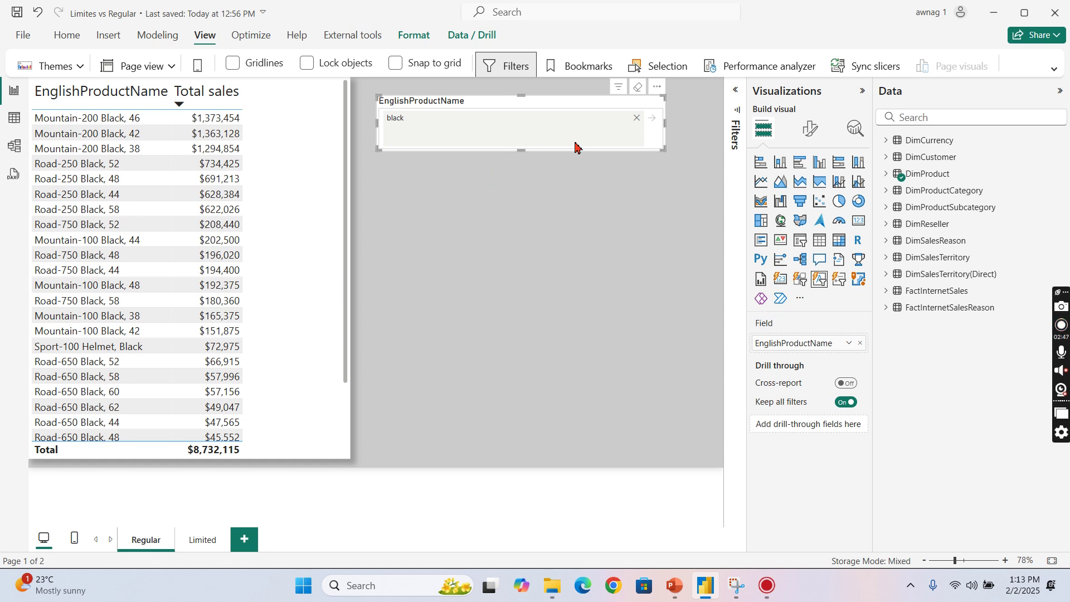
# Step: Turn on Accept multiple values in the slicer's Format visual options
pyautogui.click(811, 129)
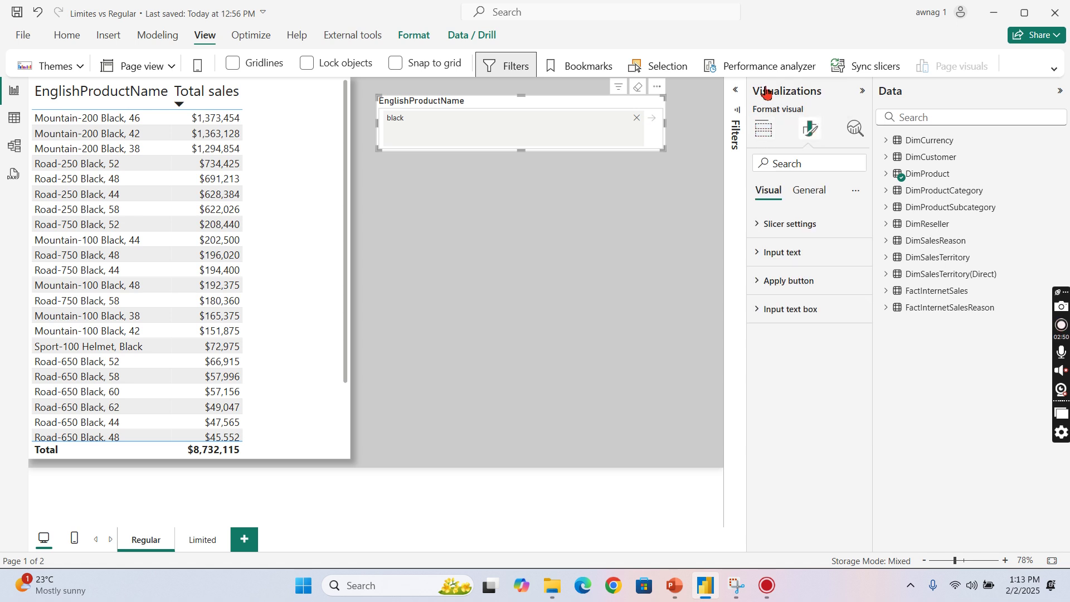
pyautogui.click(795, 226)
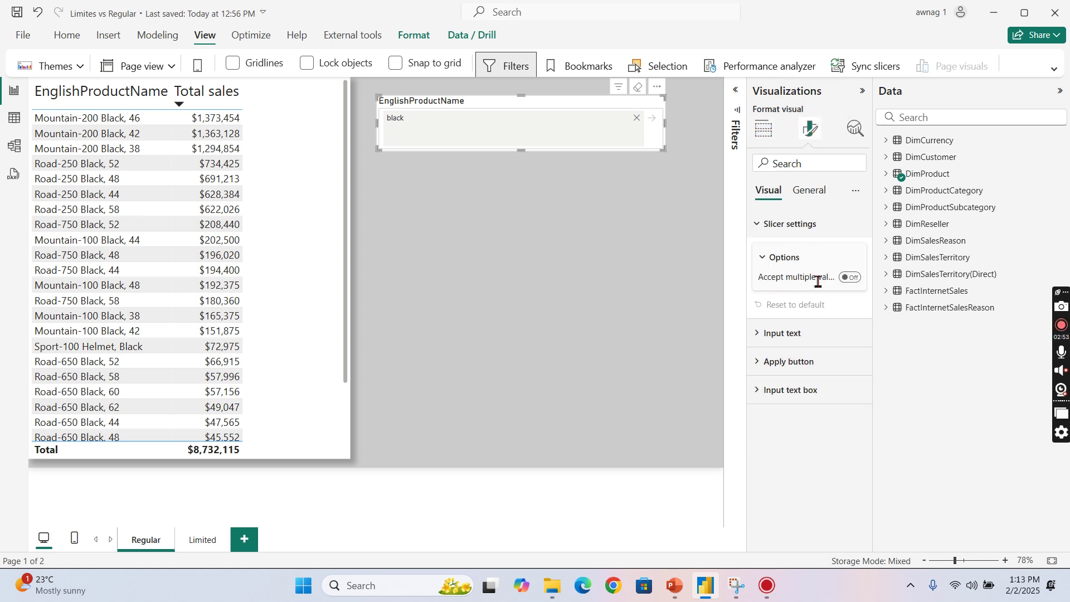
pyautogui.click(857, 281)
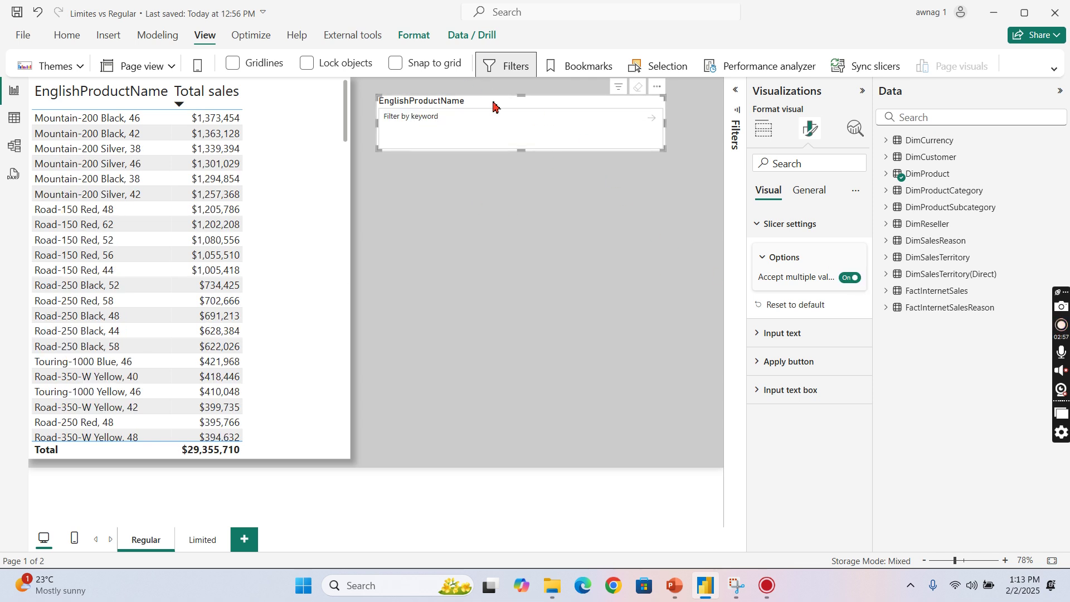
pyautogui.click(493, 174)
# Step: Enter 'Black' and 'silver' as slicer keywords, widening the total to $13,804,728
pyautogui.click(449, 127)
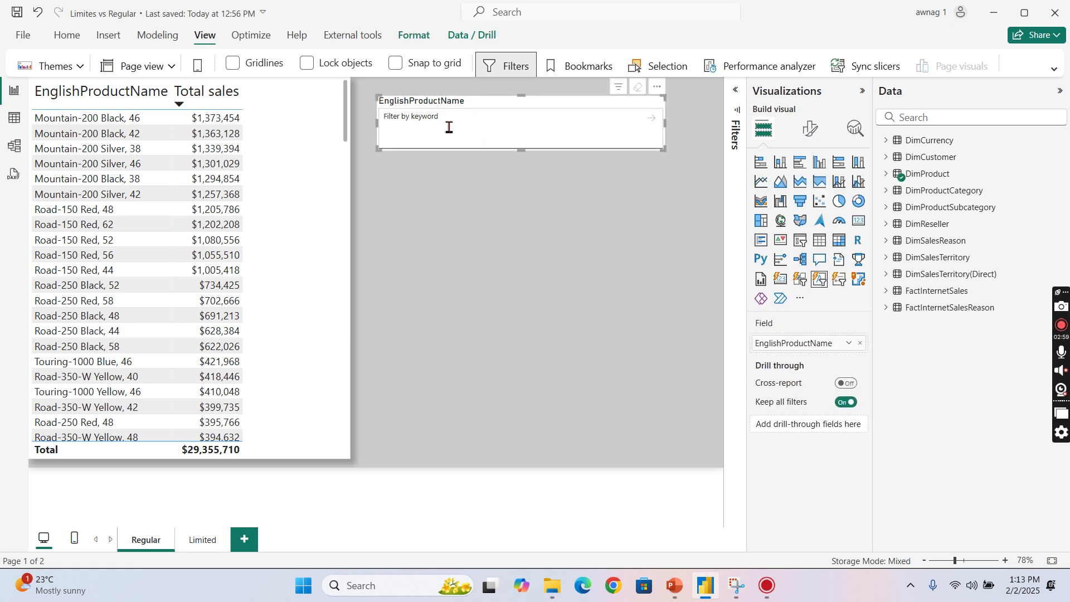
pyautogui.write('Black')
pyautogui.click(654, 122)
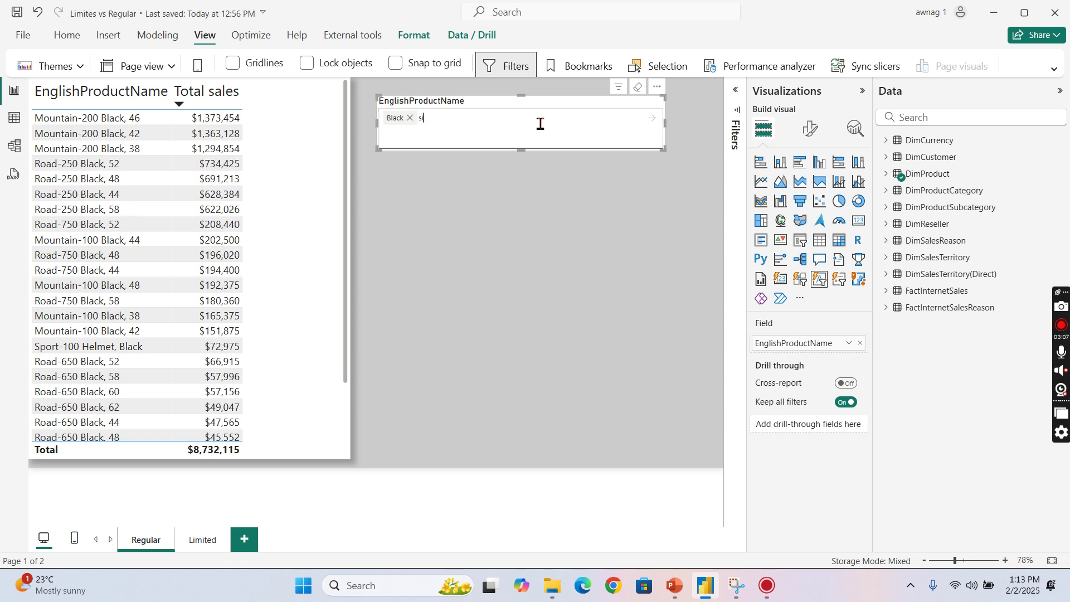
pyautogui.write('silver')
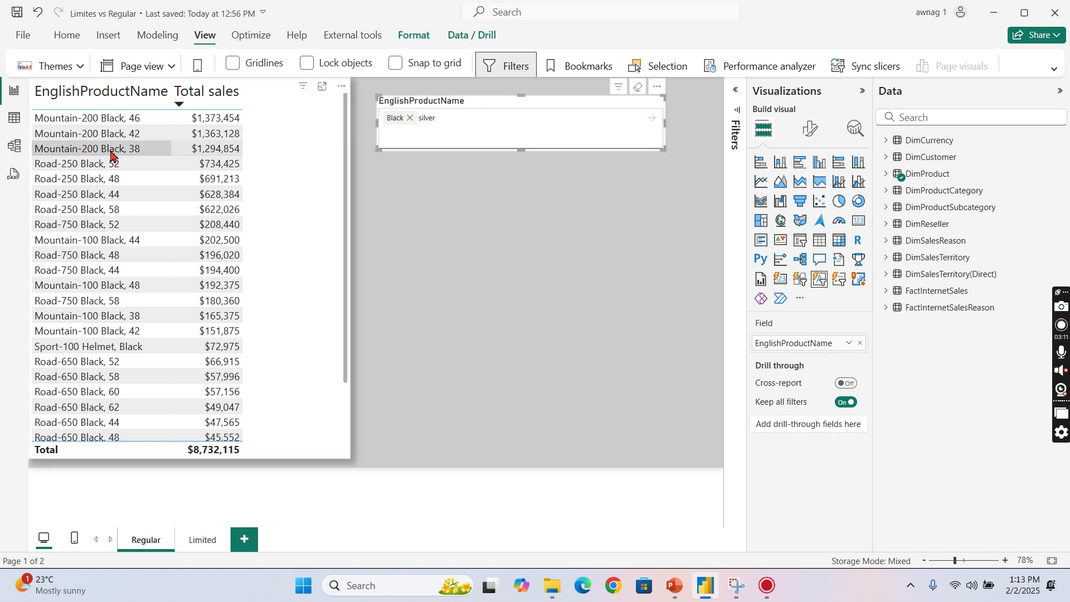
pyautogui.scroll(-2, 119, 315)
pyautogui.scroll(3, 105, 353)
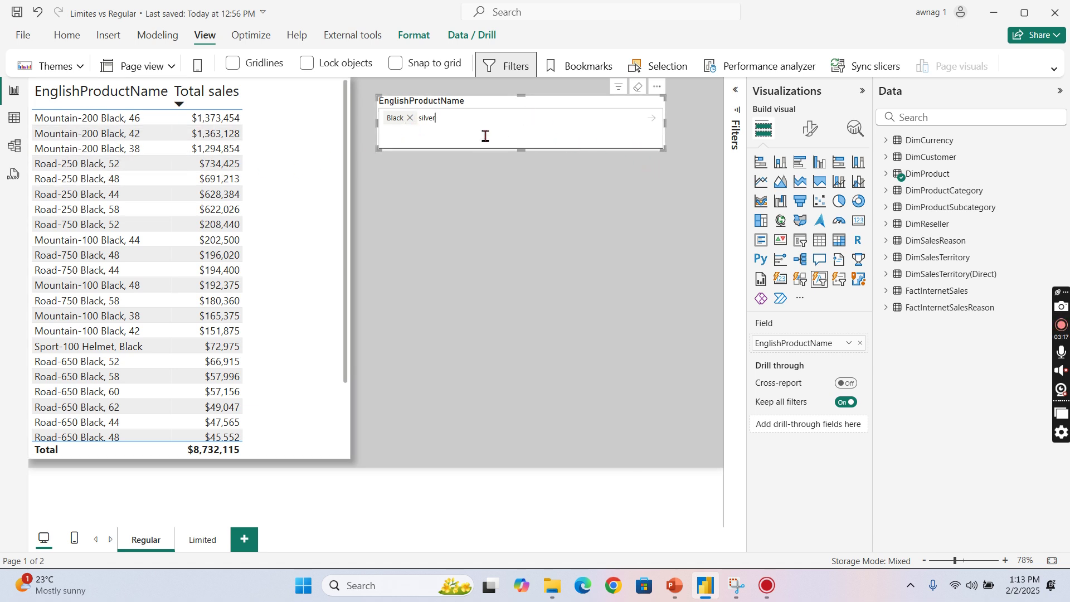
pyautogui.press('Return')
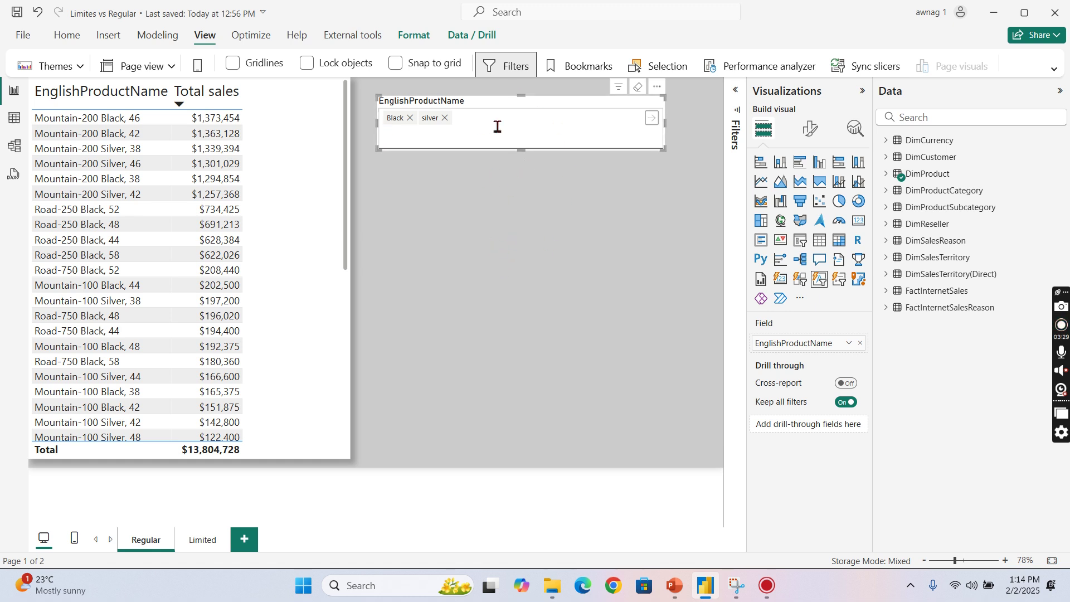
pyautogui.write('ss')
# Step: Deselect the slicer and expand the Filters pane
pyautogui.click(527, 251)
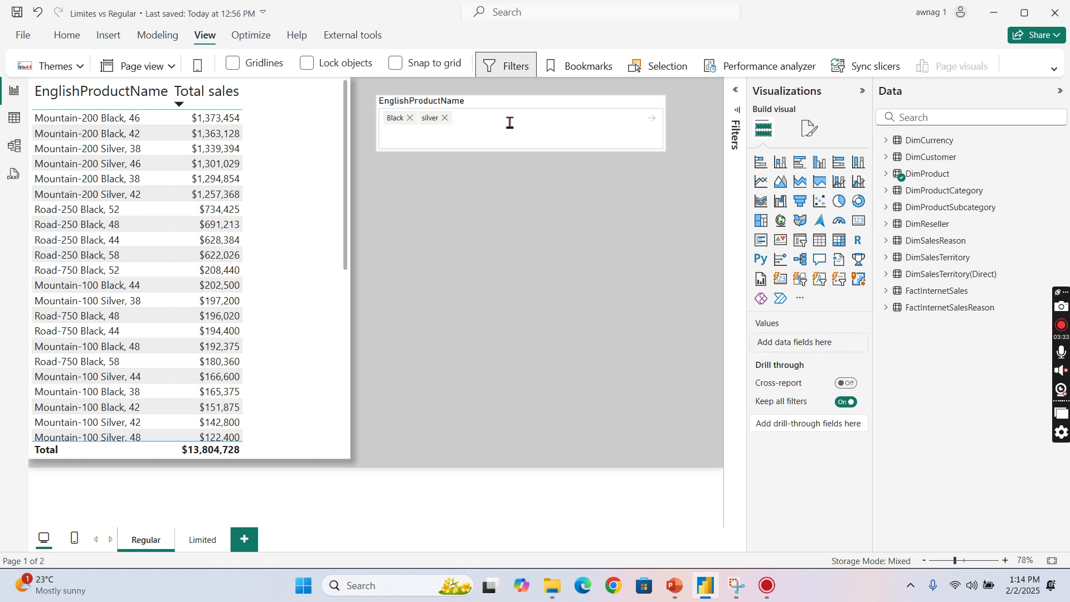
pyautogui.click(492, 113)
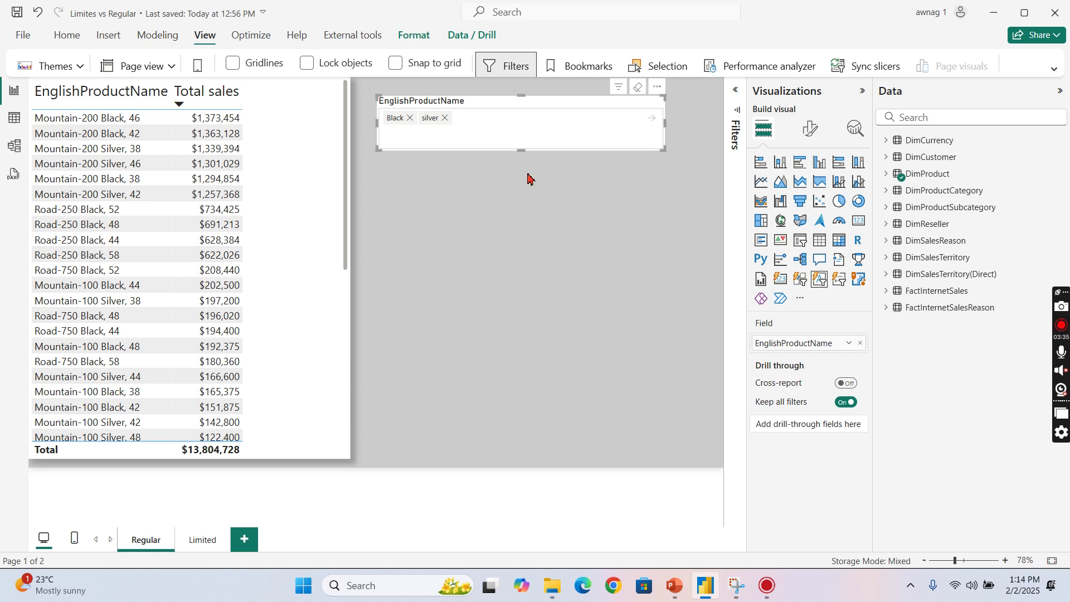
pyautogui.click(514, 231)
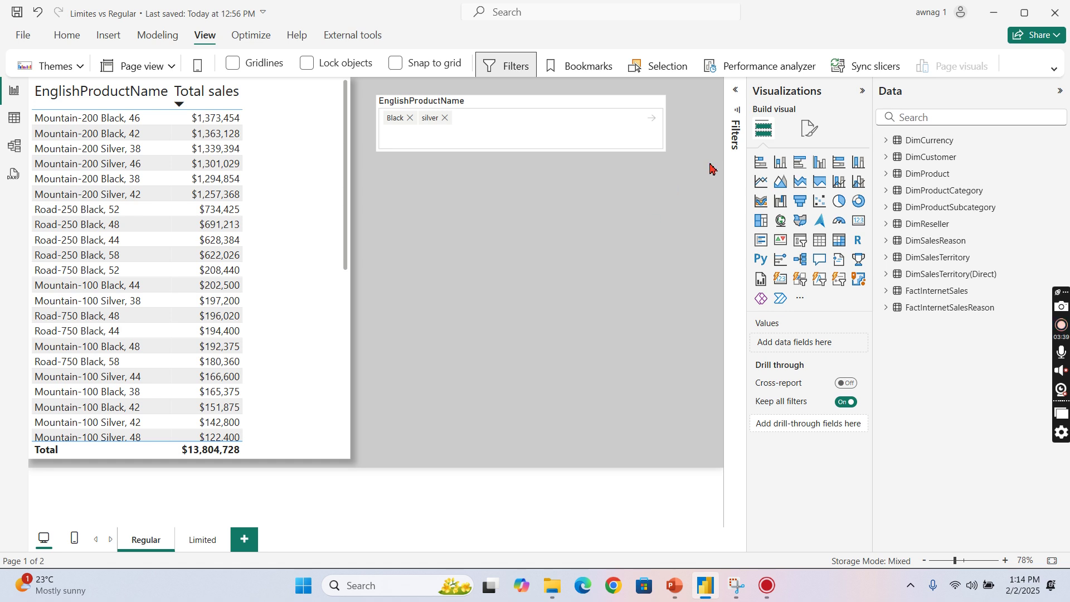
pyautogui.click(736, 90)
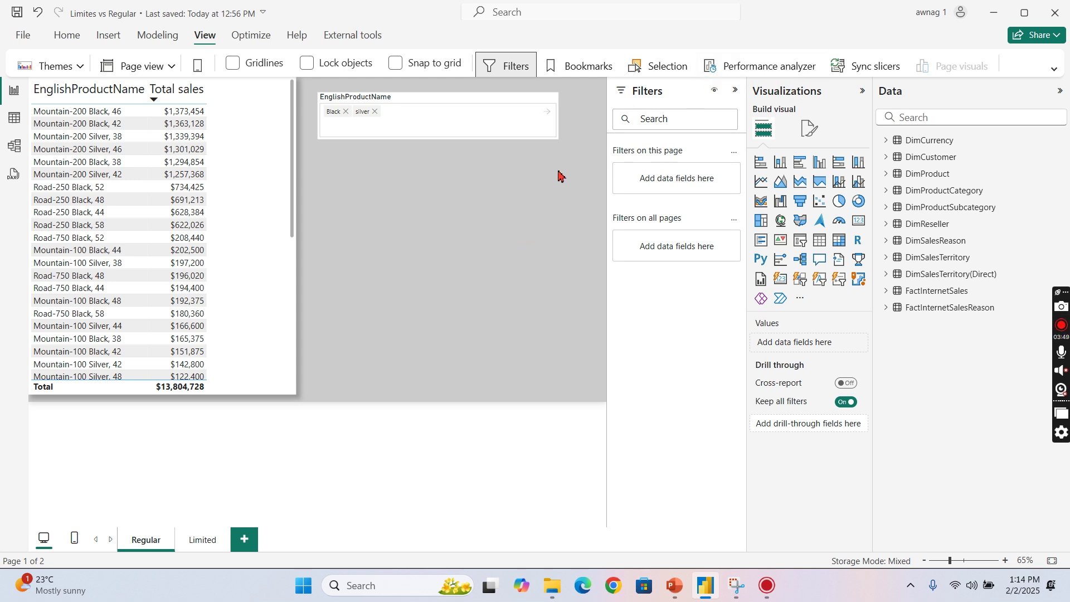
# Step: Record a Performance analyzer refresh and expand the Table visual's 126 ms timing breakdown
pyautogui.click(708, 65)
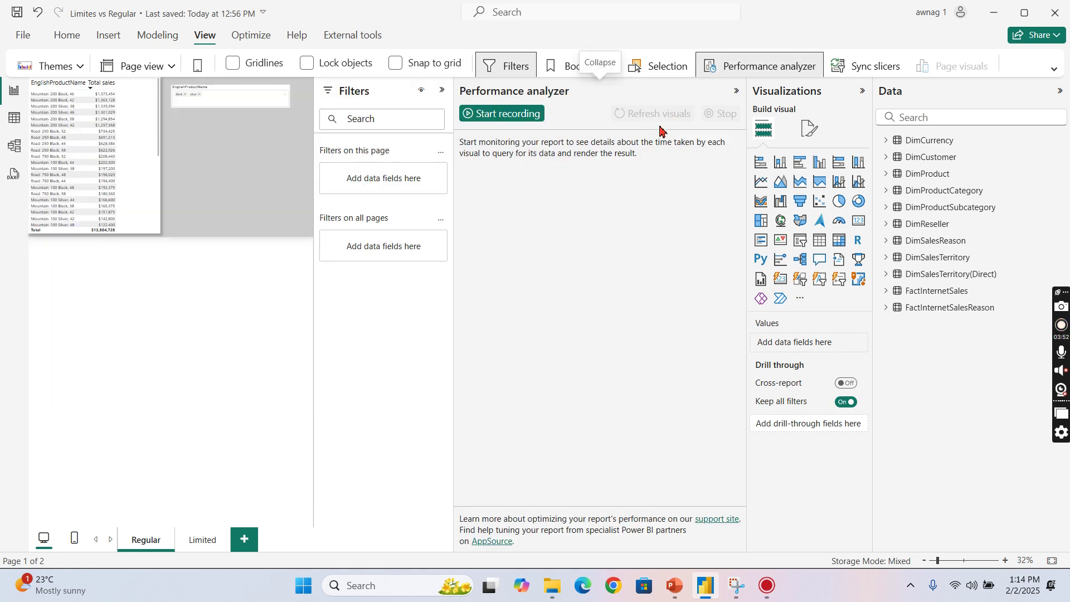
pyautogui.click(495, 120)
pyautogui.click(641, 113)
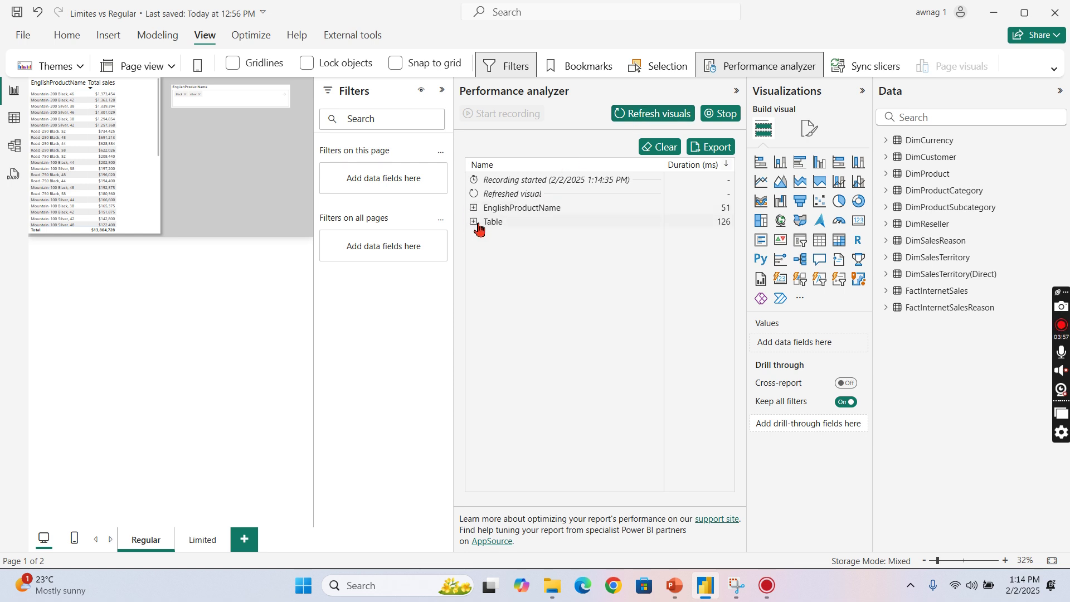
pyautogui.click(497, 223)
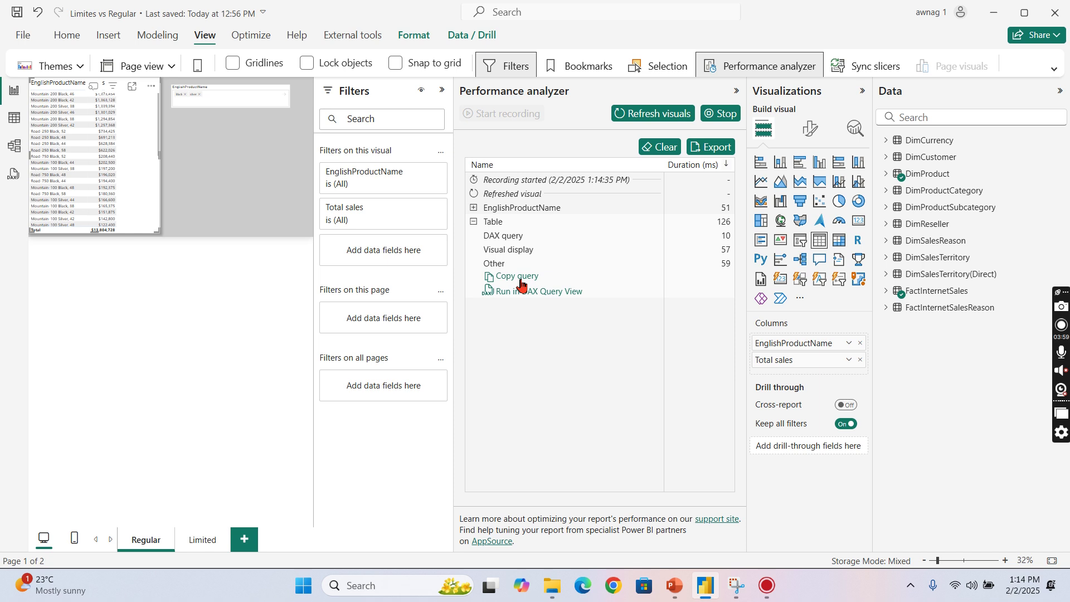
# Step: Paste the Table visual's SEARCH-based Black/silver DAX query into Query 2 and review it
pyautogui.click(520, 279)
pyautogui.click(13, 175)
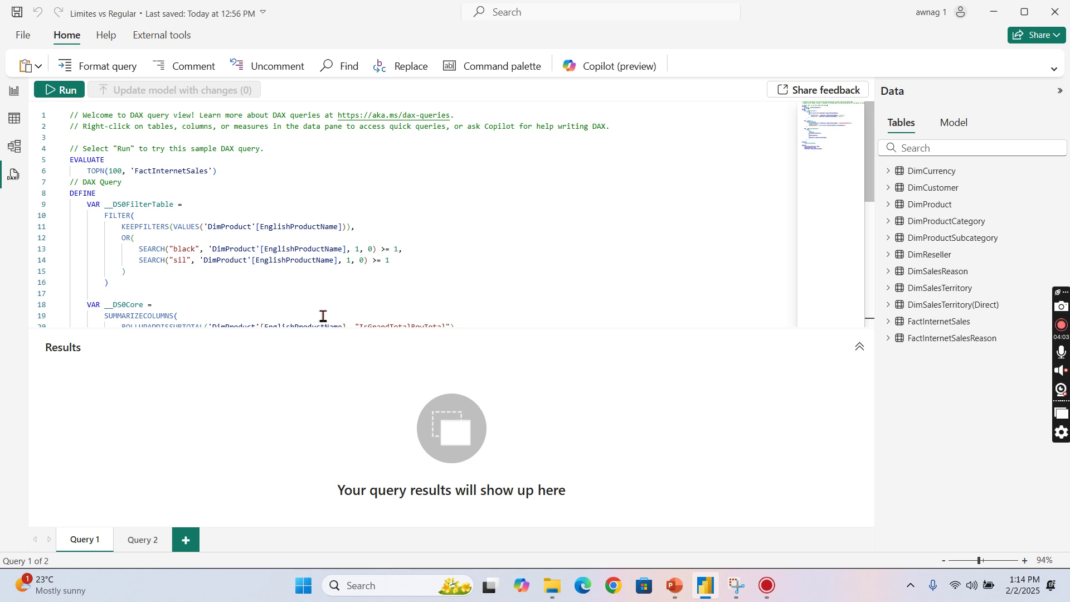
pyautogui.click(146, 549)
pyautogui.hotkey('ctrl', 'v')
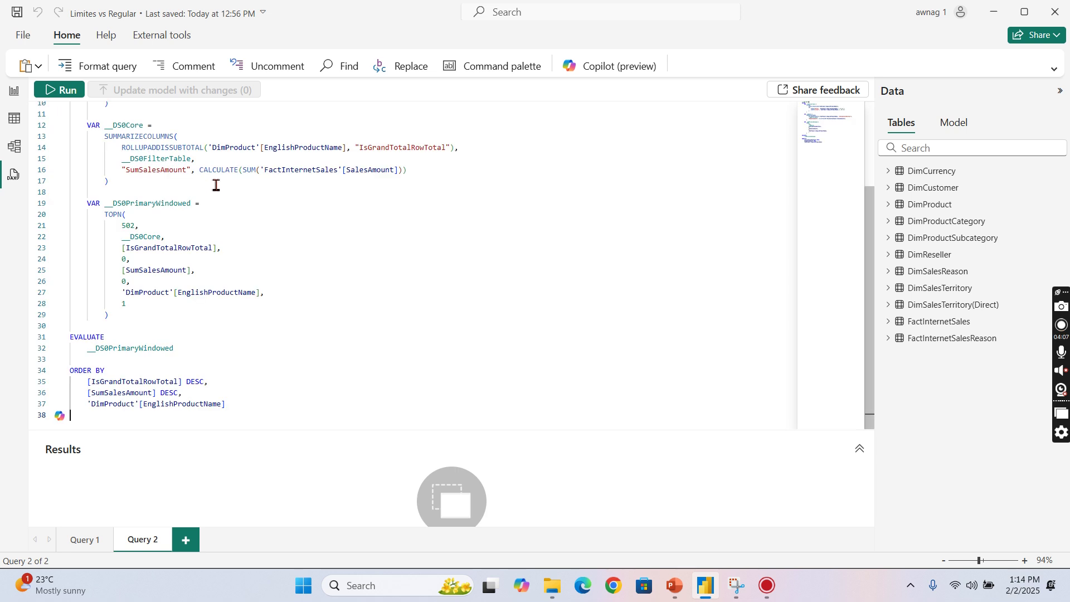
pyautogui.scroll(5, 277, 277)
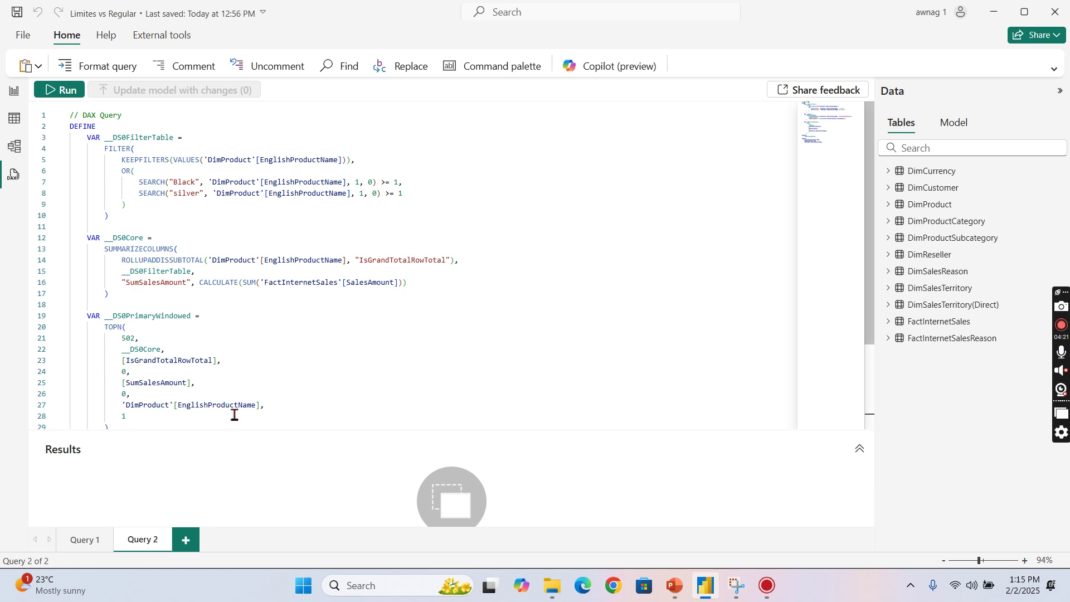
pyautogui.scroll(-1, 329, 378)
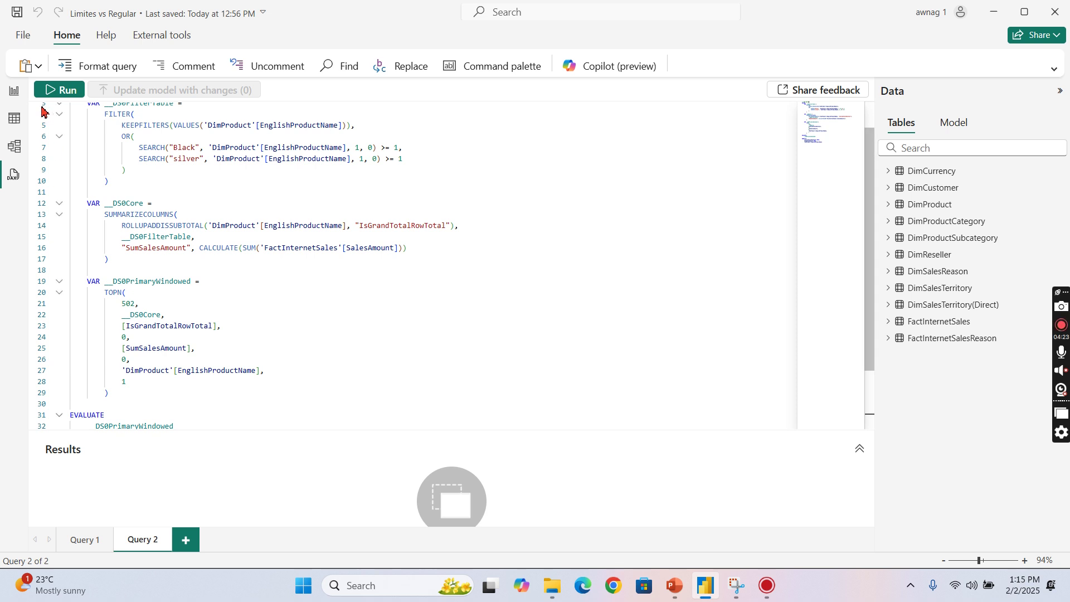
pyautogui.click(13, 90)
# Step: Go back to Report view and collapse the Filters, Performance analyzer, Data and Visualizations panes
pyautogui.click(11, 119)
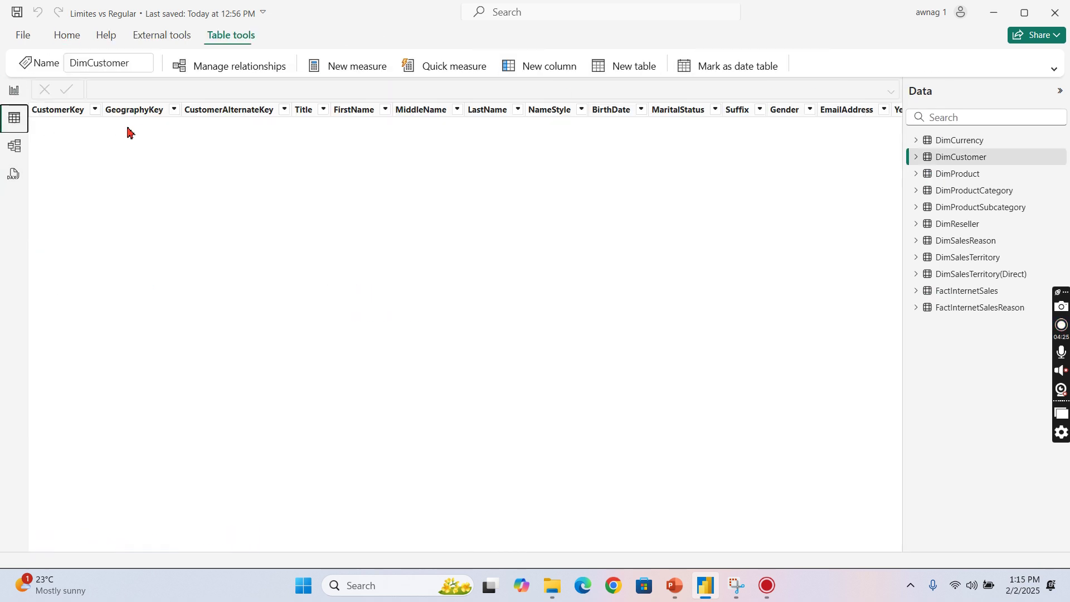
pyautogui.click(12, 92)
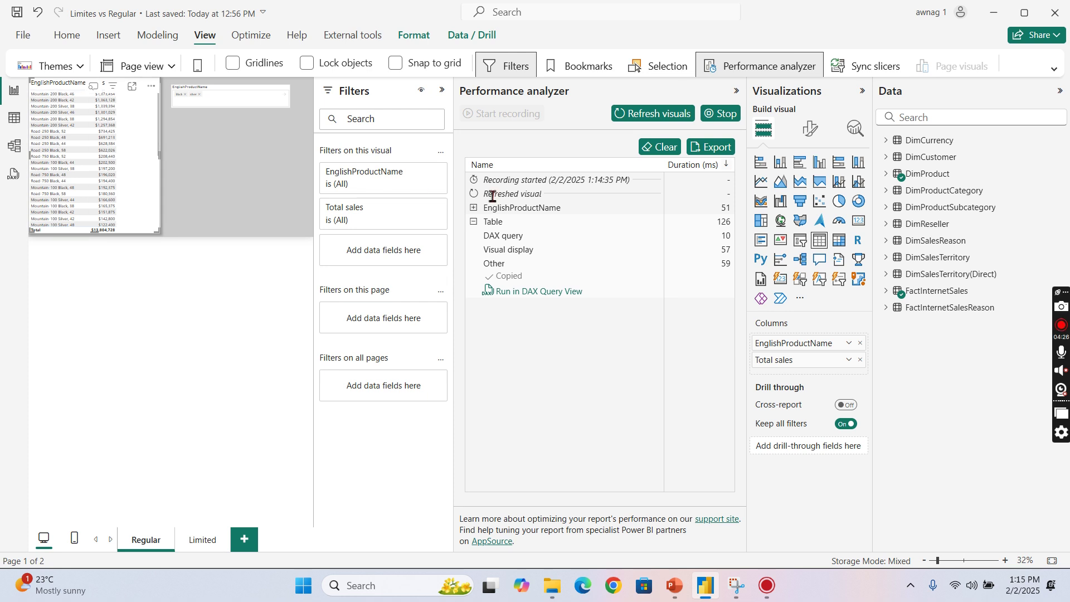
pyautogui.click(442, 90)
pyautogui.click(735, 92)
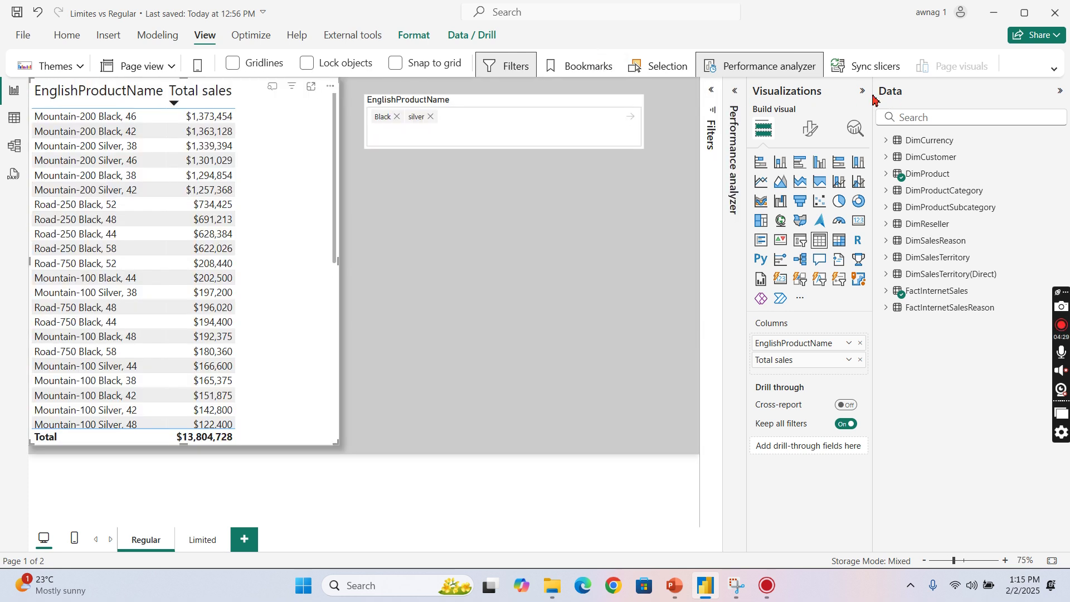
pyautogui.click(1058, 96)
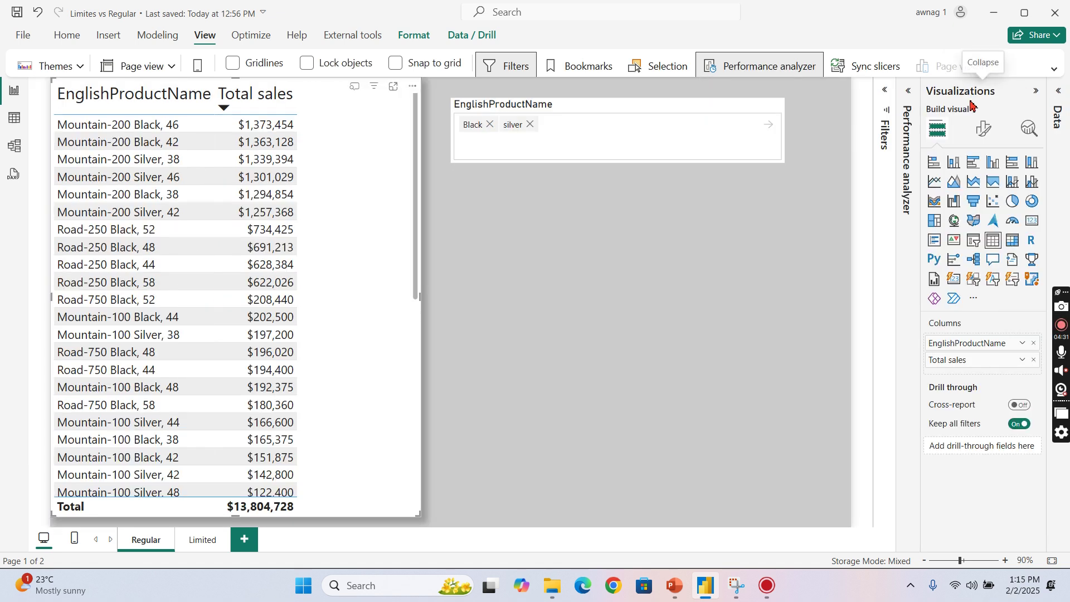
pyautogui.click(1034, 92)
# Step: Delete the text slicer, restoring the $29,355,710 total, and reopen Filters and DimProduct's fields
pyautogui.click(758, 111)
pyautogui.press('Delete')
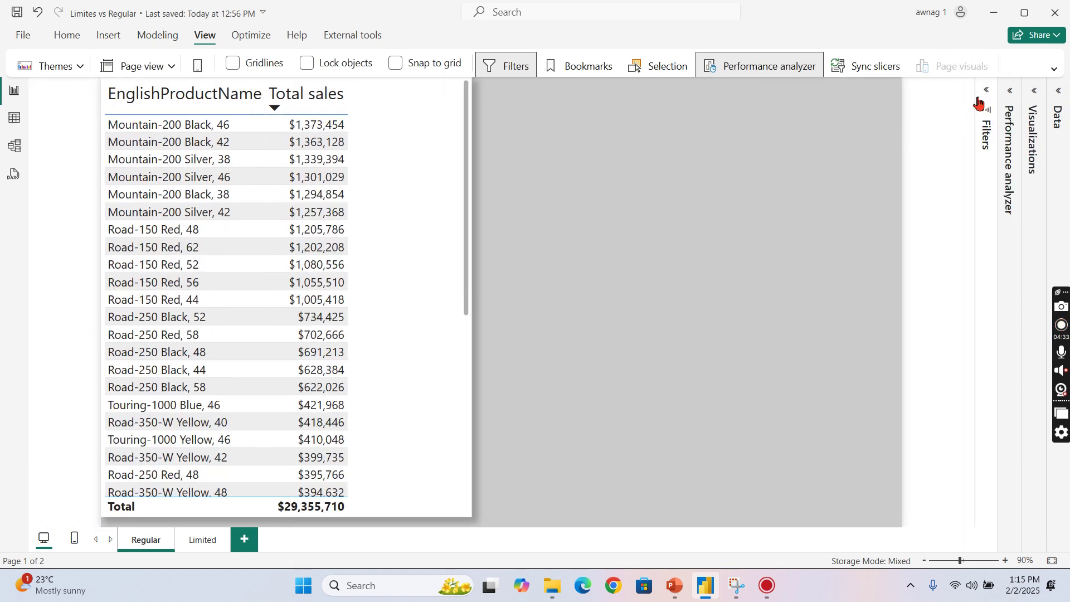
pyautogui.click(987, 91)
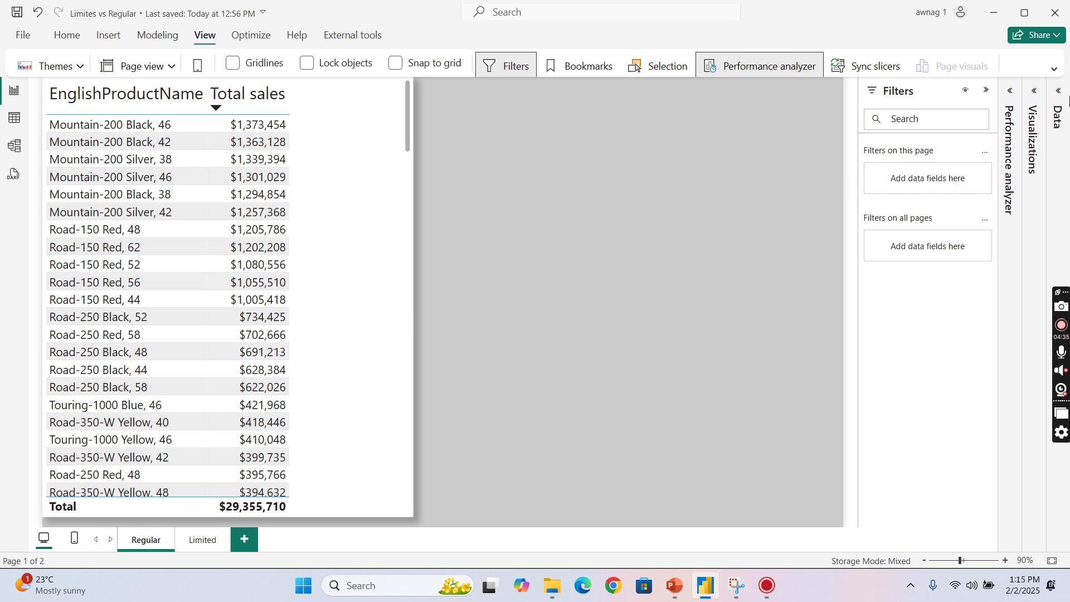
pyautogui.click(1062, 96)
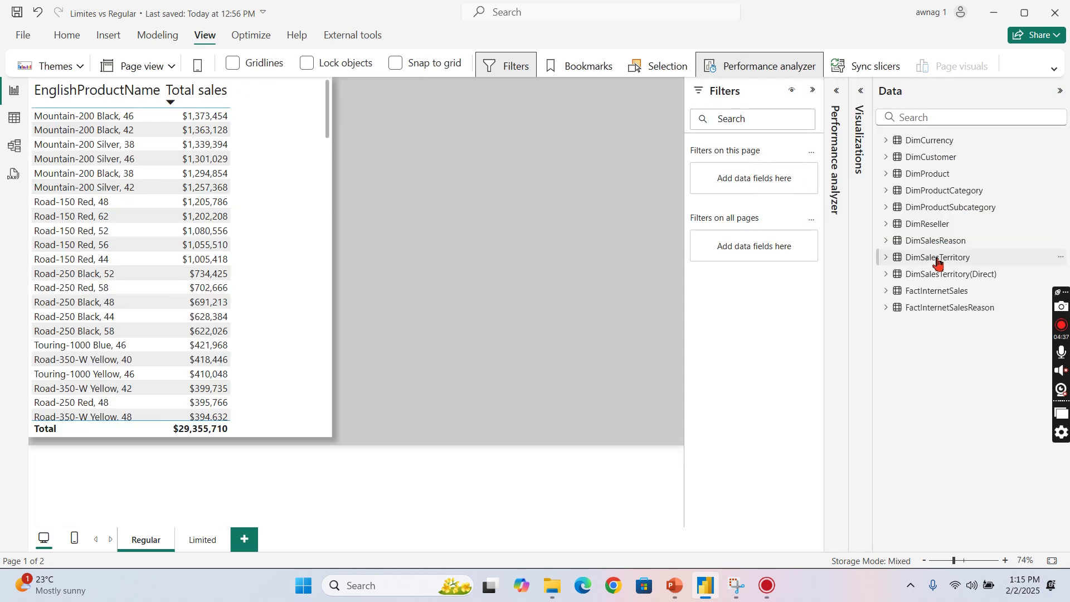
pyautogui.click(887, 173)
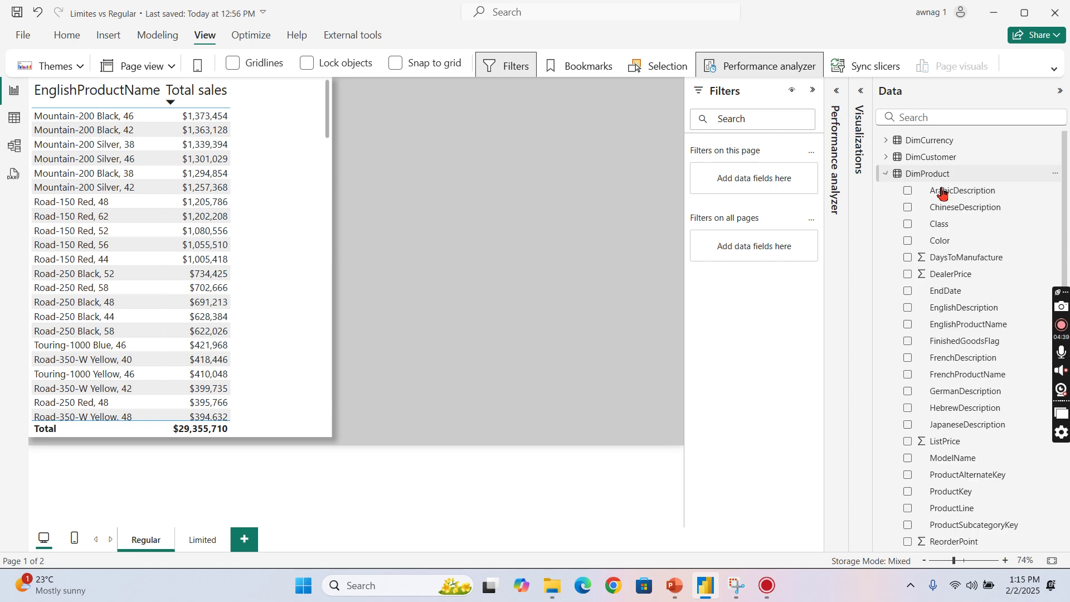
# Step: Add EnglishProductName as a page-level advanced filter with the condition contains 'Black'
pyautogui.moveTo(972, 325); pyautogui.dragTo(749, 181)
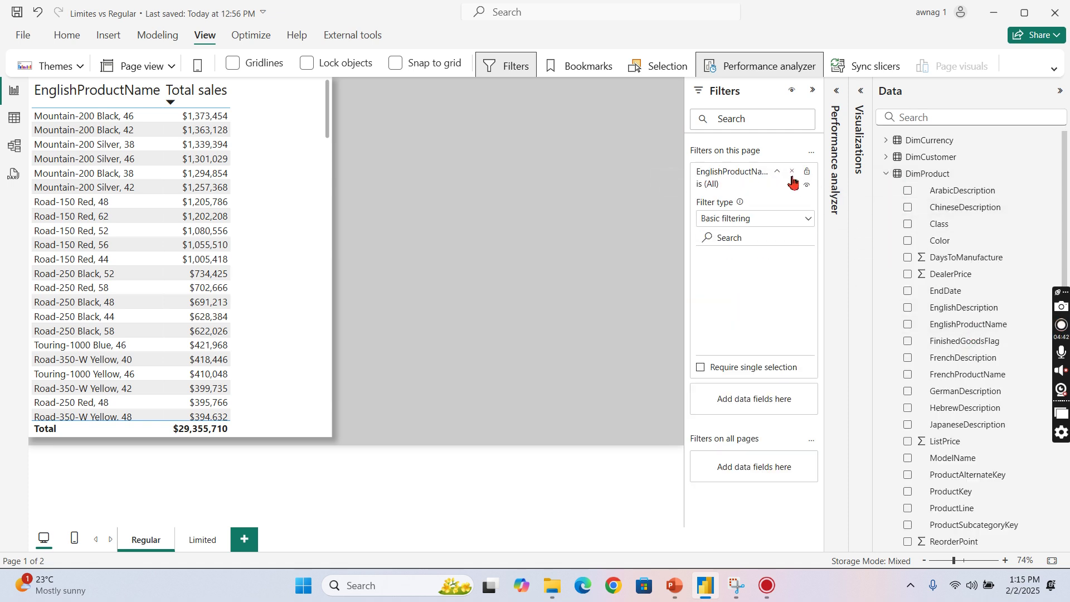
pyautogui.click(747, 220)
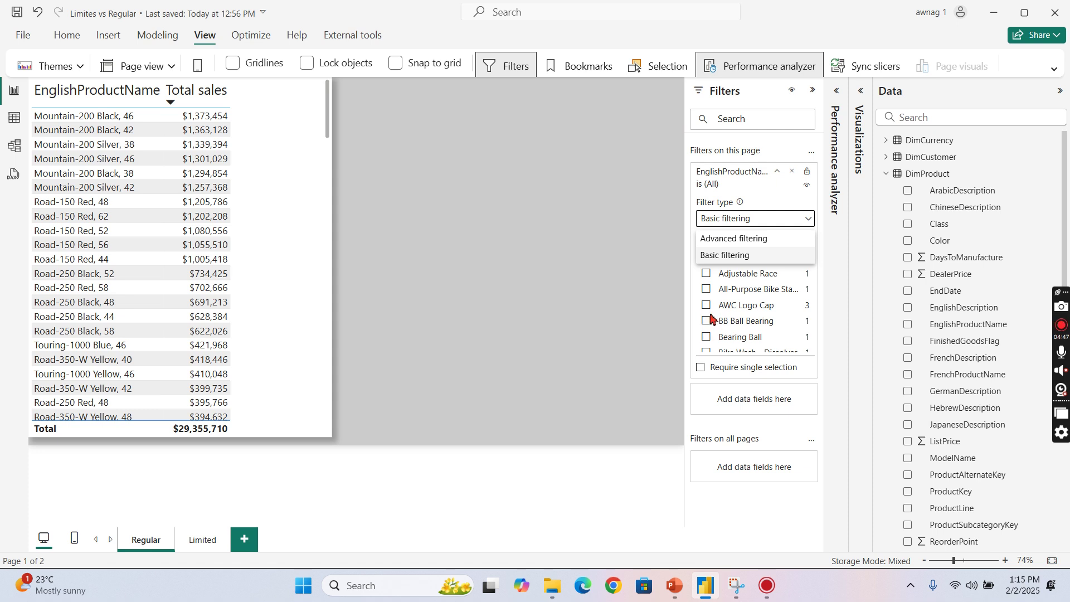
pyautogui.click(749, 240)
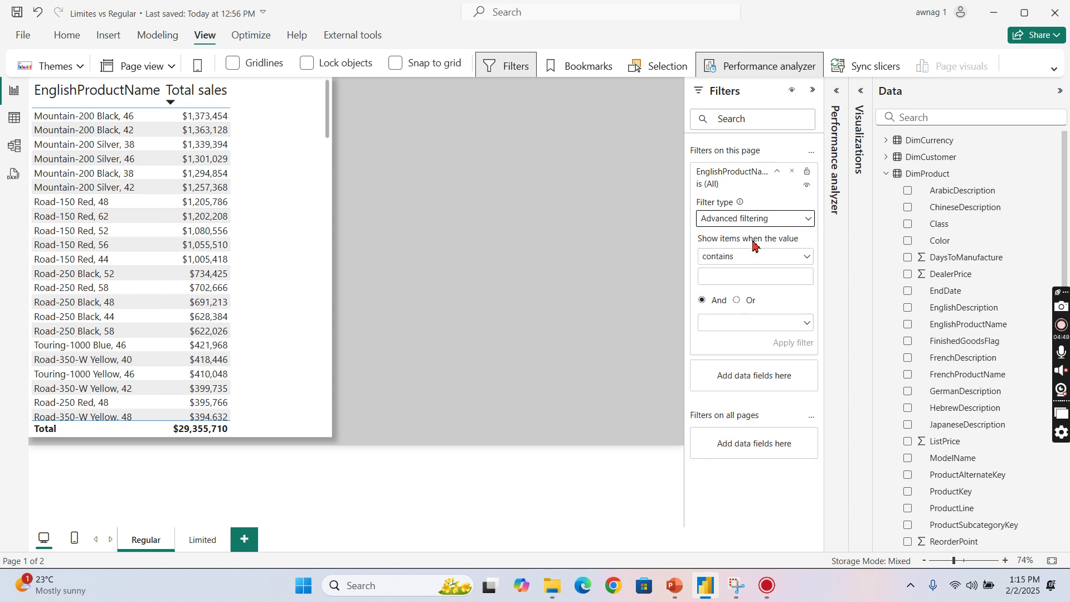
pyautogui.click(728, 277)
pyautogui.write('Black')
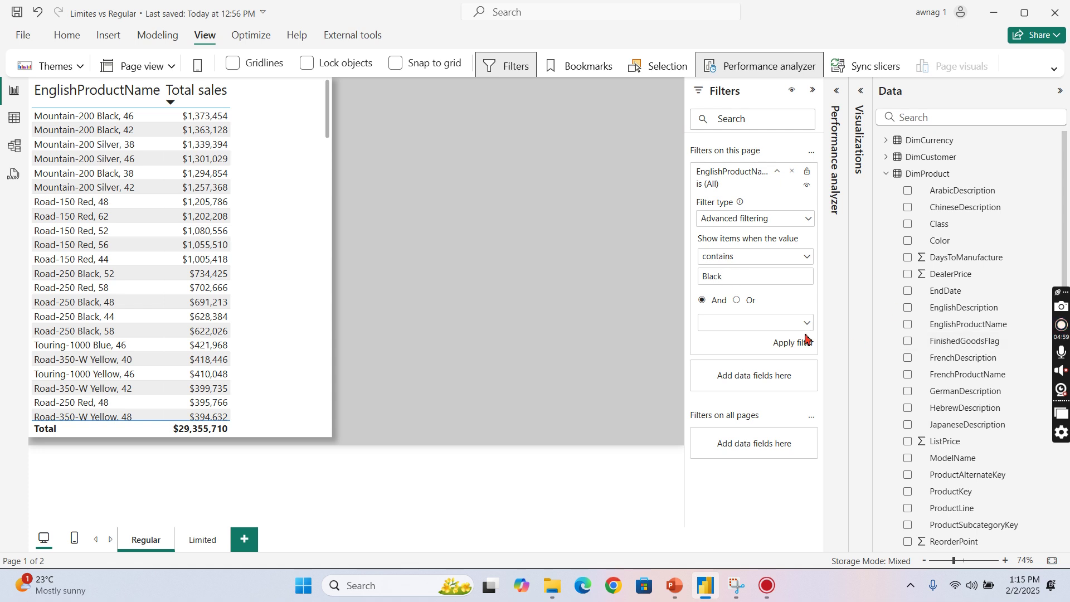
# Step: Add an Or contains 'Sil' condition and apply the filter, bringing the total to $13,804,728
pyautogui.click(745, 303)
pyautogui.click(746, 326)
pyautogui.click(736, 344)
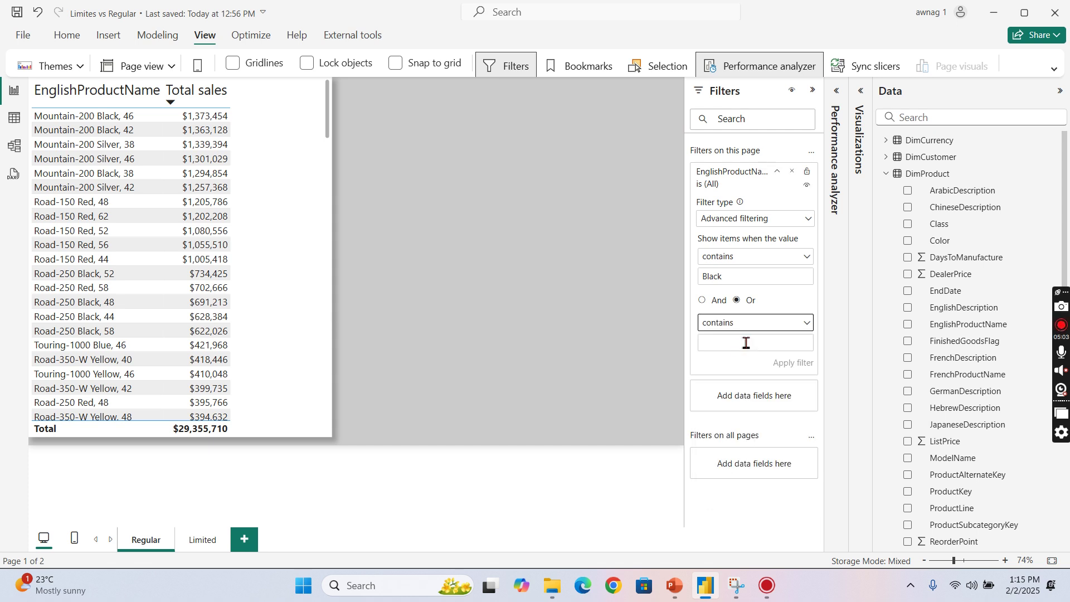
pyautogui.click(746, 343)
pyautogui.write('Sil')
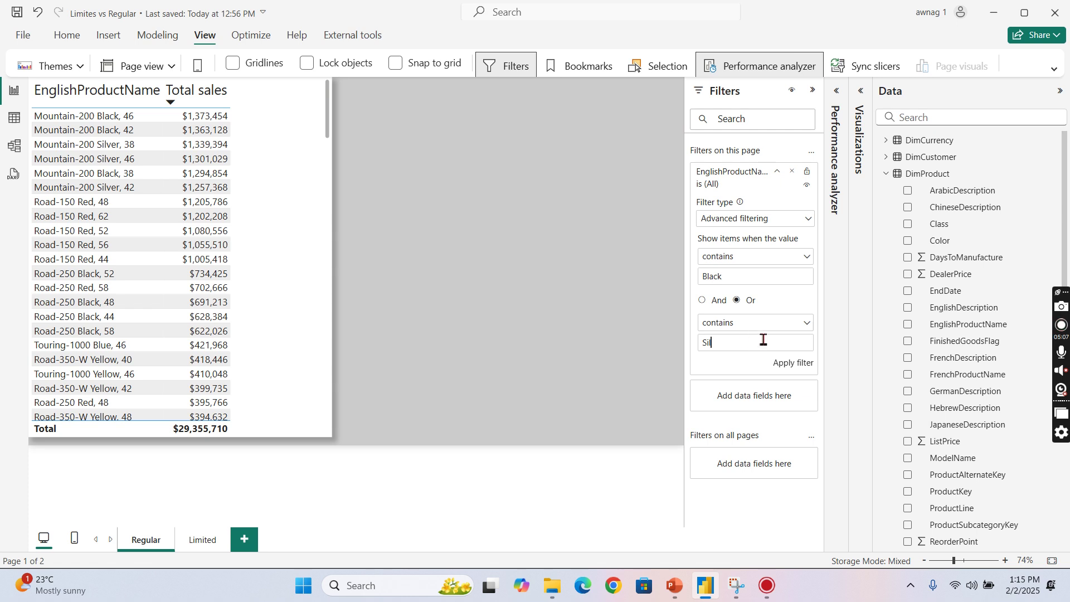
pyautogui.click(797, 364)
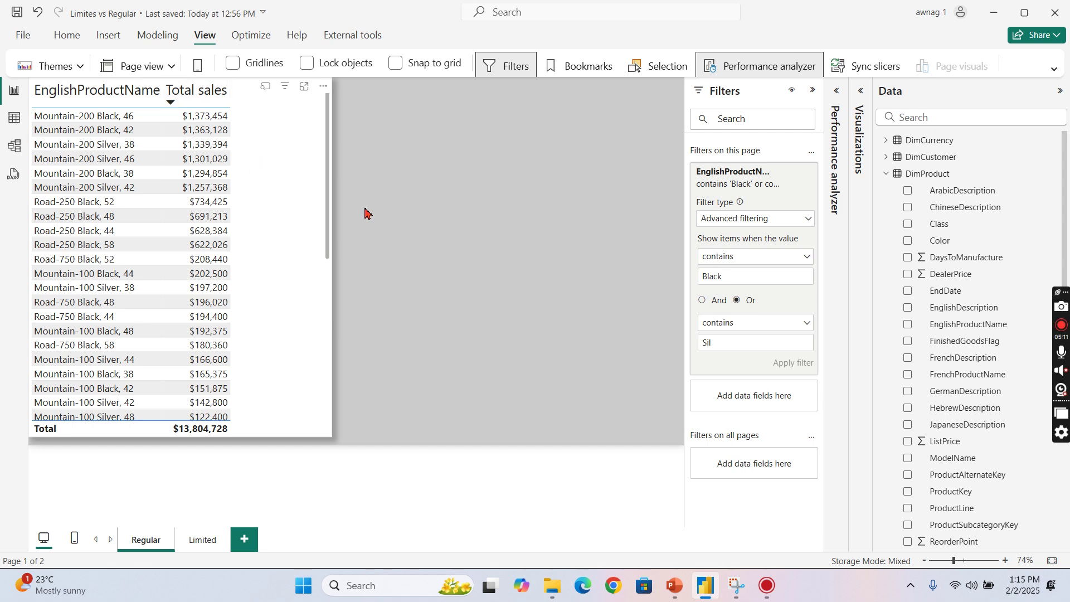
pyautogui.click(839, 104)
# Step: Re-time the filtered table (83 ms), copy its DAX query and create an empty Query 3
pyautogui.click(761, 150)
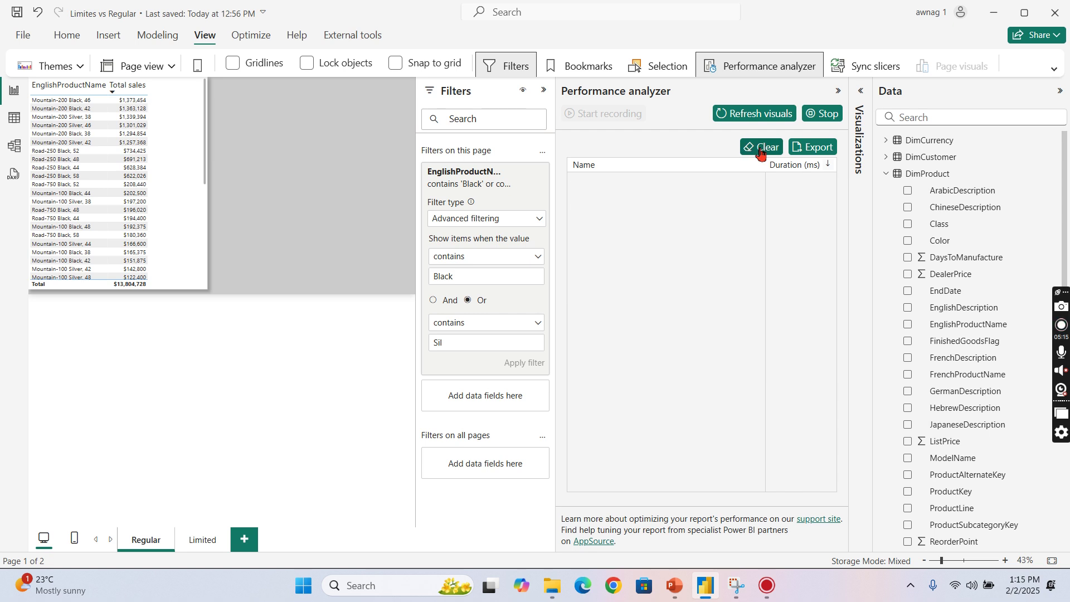
pyautogui.click(755, 114)
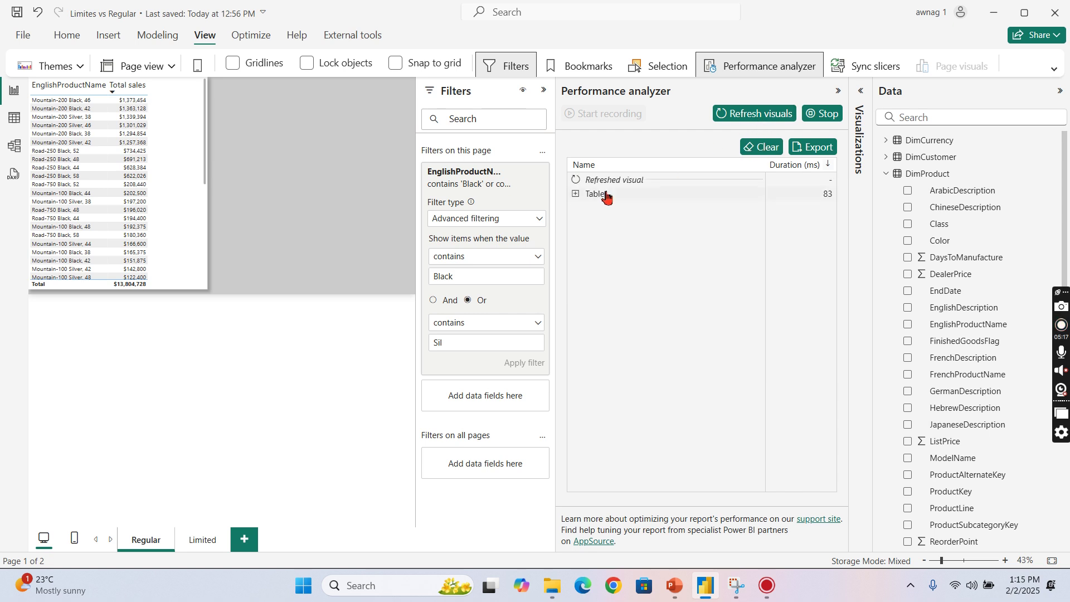
pyautogui.click(576, 194)
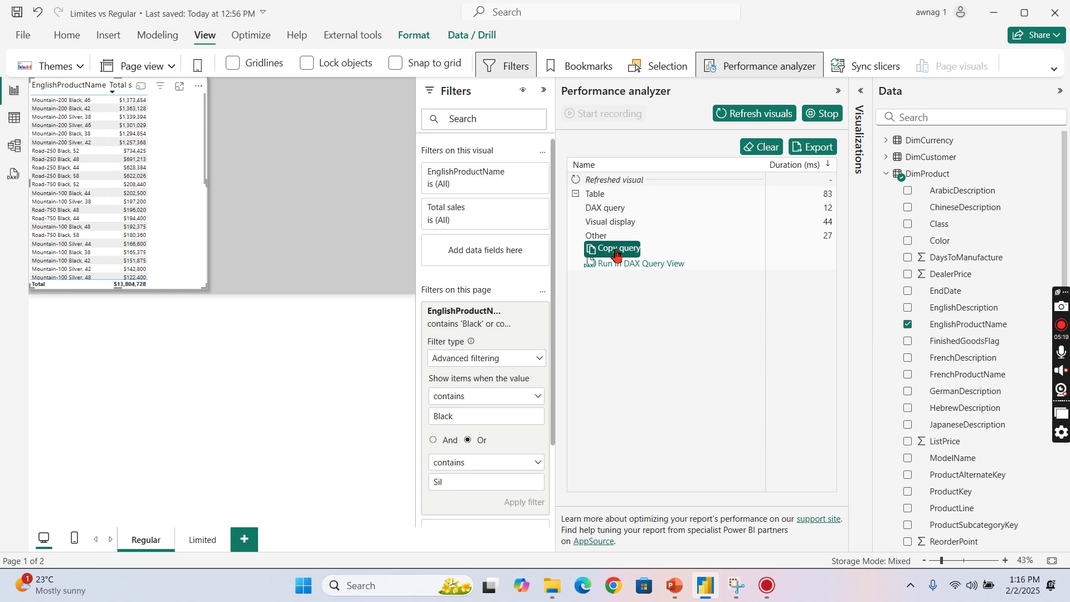
pyautogui.click(616, 250)
pyautogui.click(13, 173)
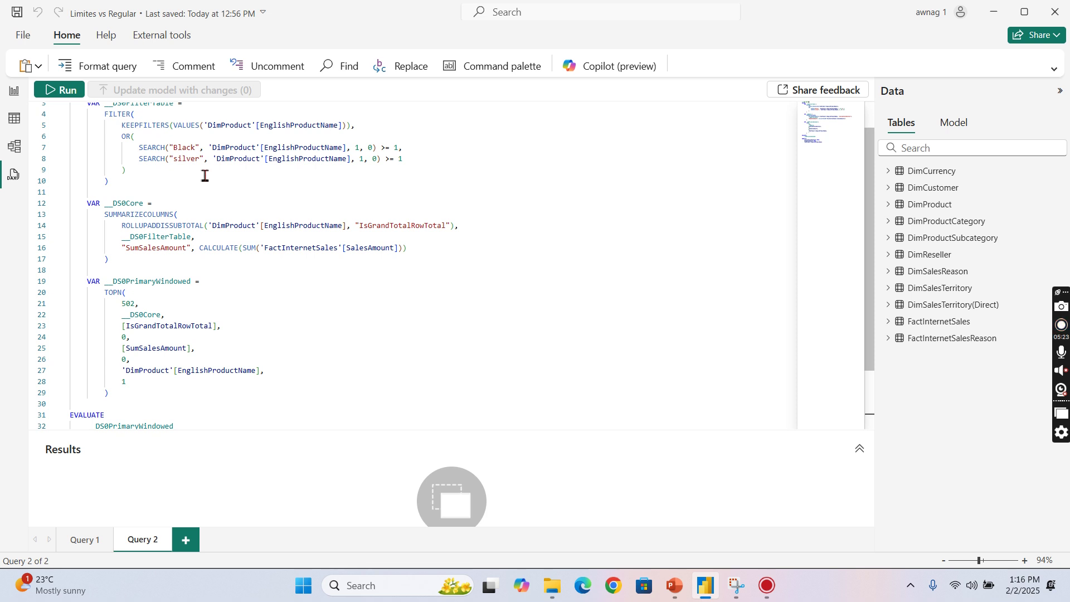
pyautogui.scroll(2, 203, 172)
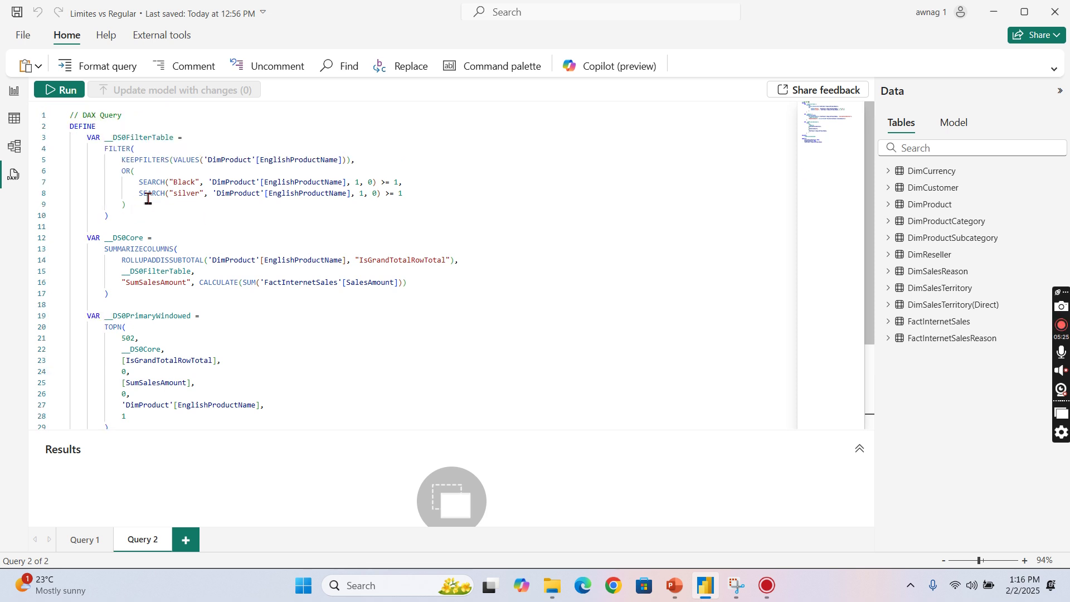
pyautogui.click(186, 540)
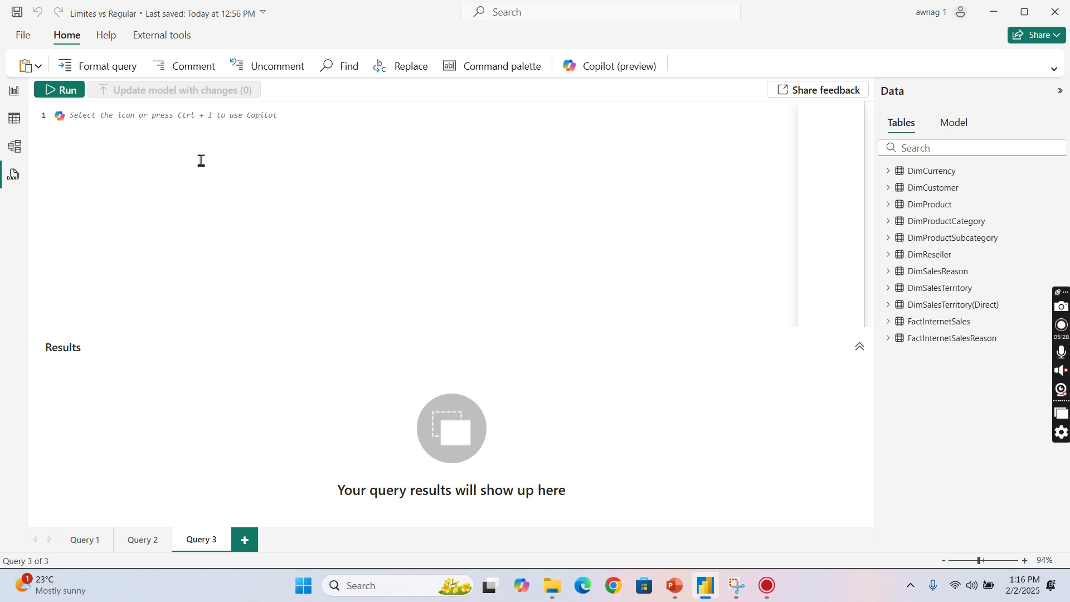
# Step: Paste the copied 'Black' or 'Sil' DAX filter query into Query 3 and enlarge the editor
pyautogui.hotkey('ctrl', 'v')
pyautogui.scroll(10, 239, 236)
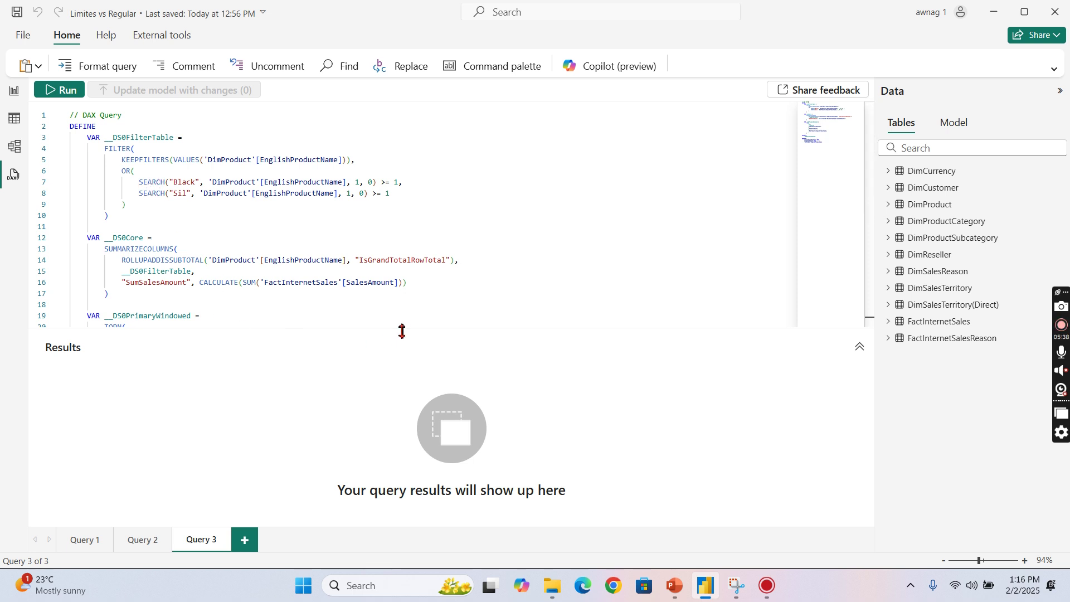
pyautogui.moveTo(402, 331); pyautogui.dragTo(375, 491)
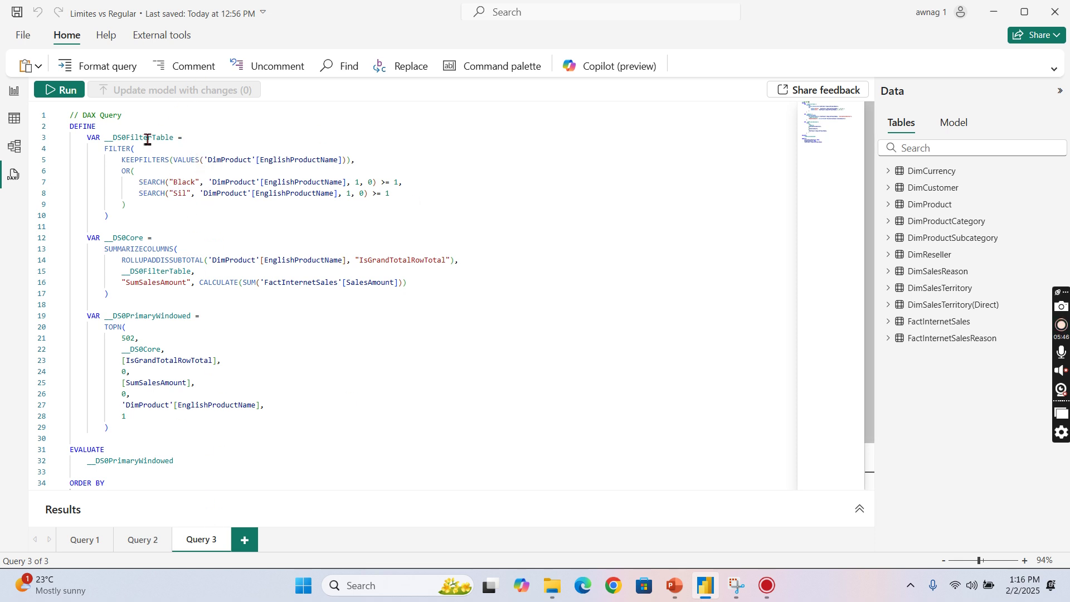
# Step: Compare Query 3 against Query 2's silver version, then leave the query view
pyautogui.click(146, 540)
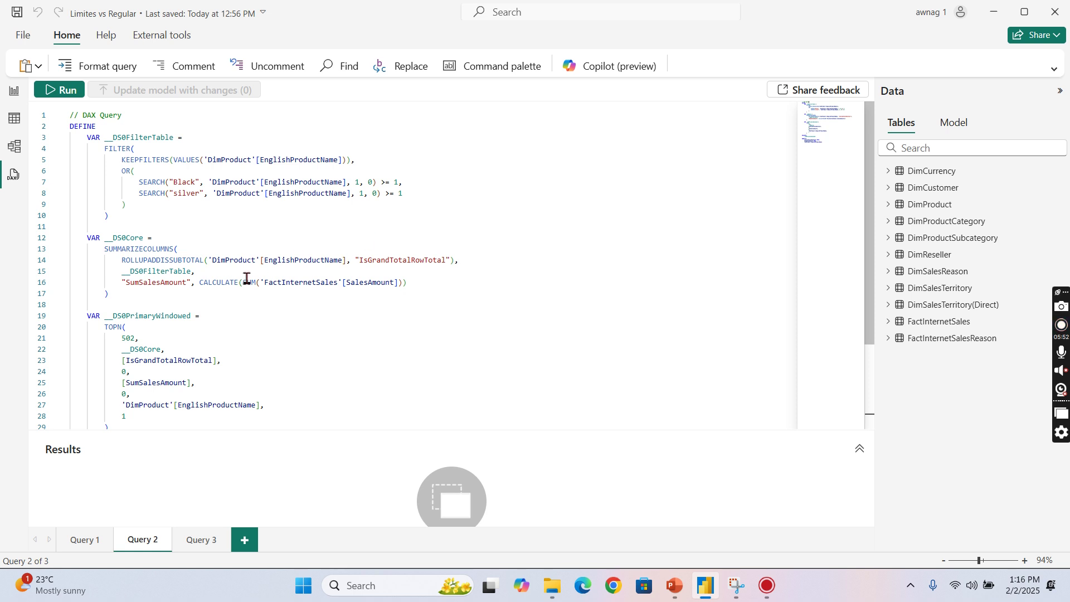
pyautogui.scroll(-3, 256, 354)
pyautogui.click(204, 538)
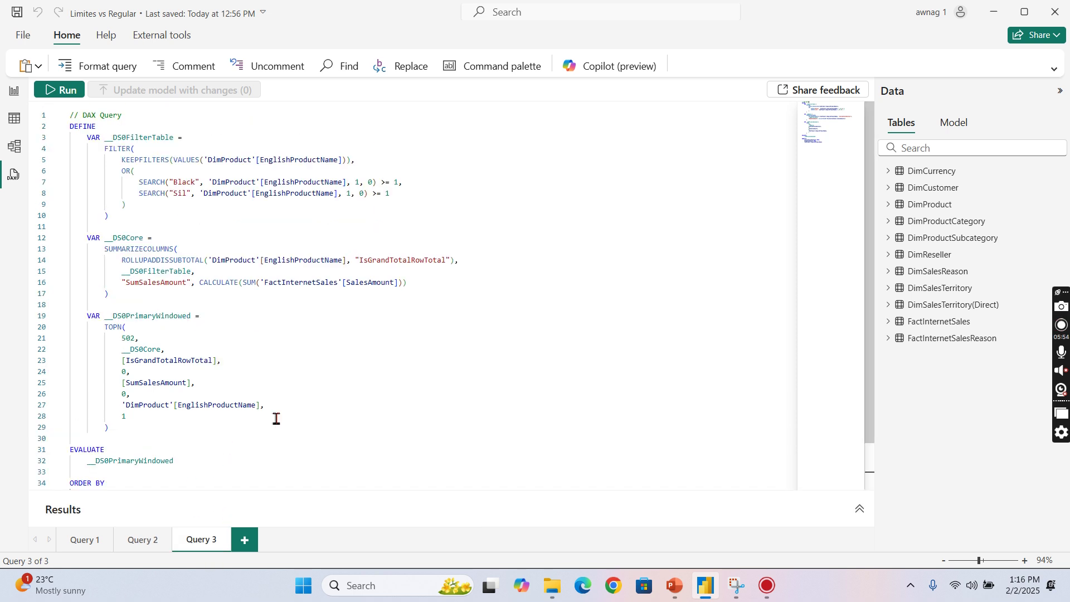
pyautogui.scroll(-2, 245, 217)
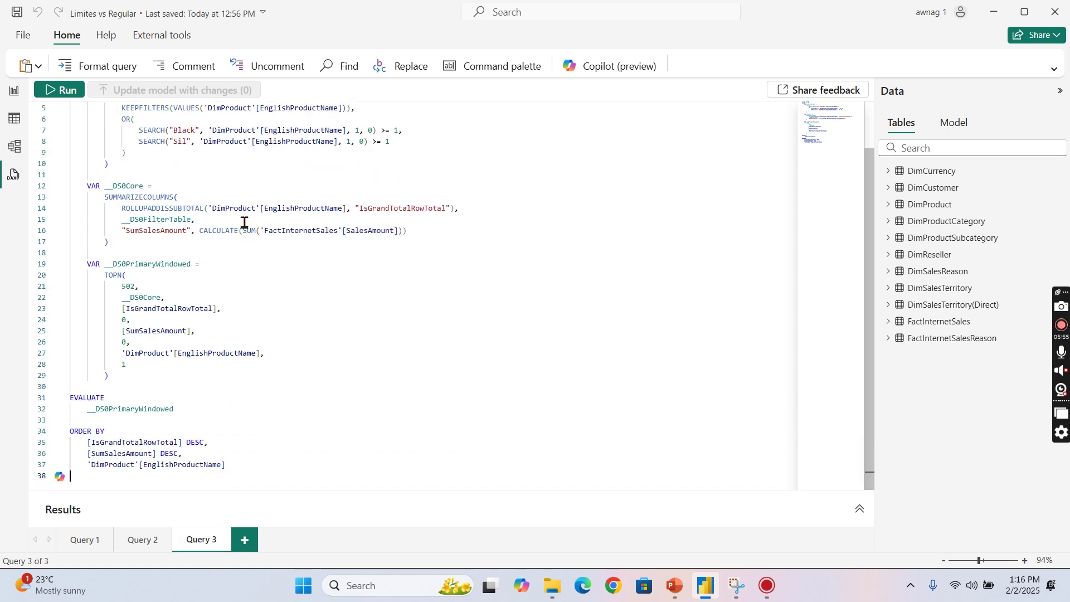
pyautogui.click(144, 539)
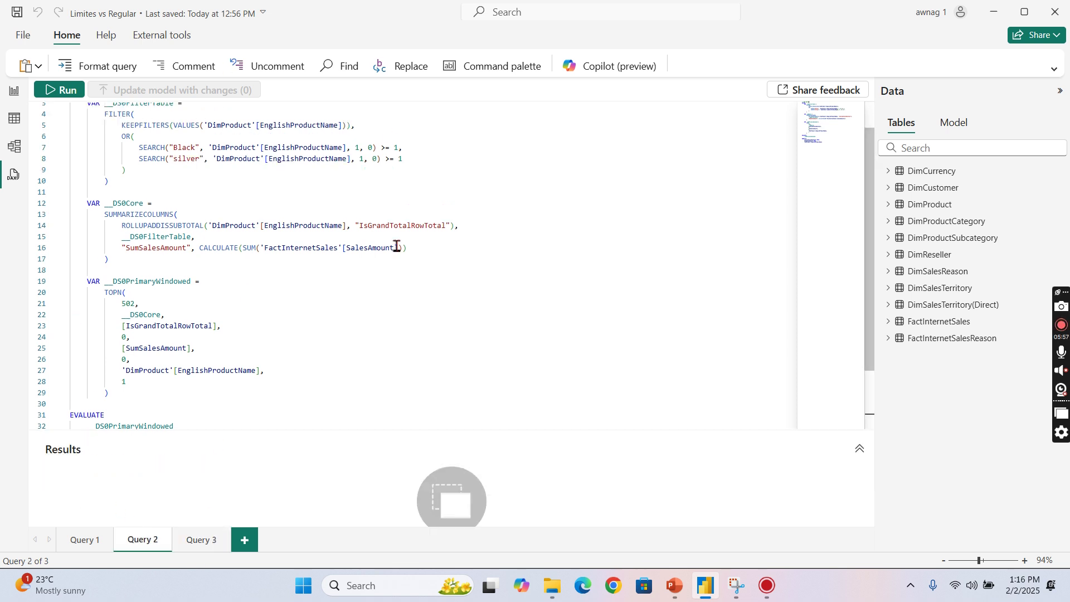
pyautogui.click(14, 90)
# Step: Collapse the Filters, Performance analyzer and Data panes, then reopen only Filters and Visualizations
pyautogui.click(544, 90)
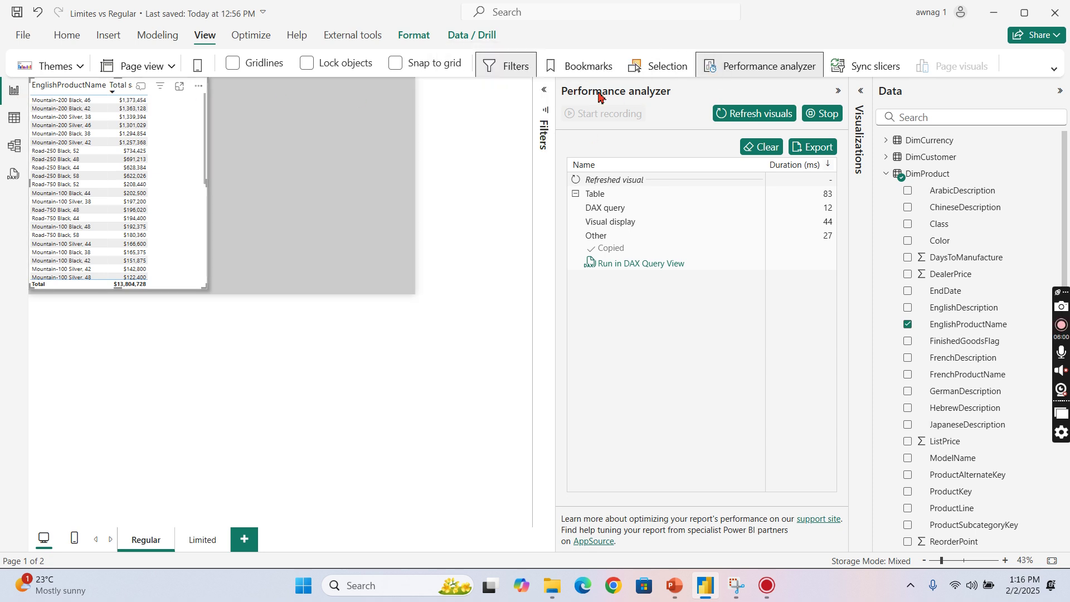
pyautogui.click(838, 91)
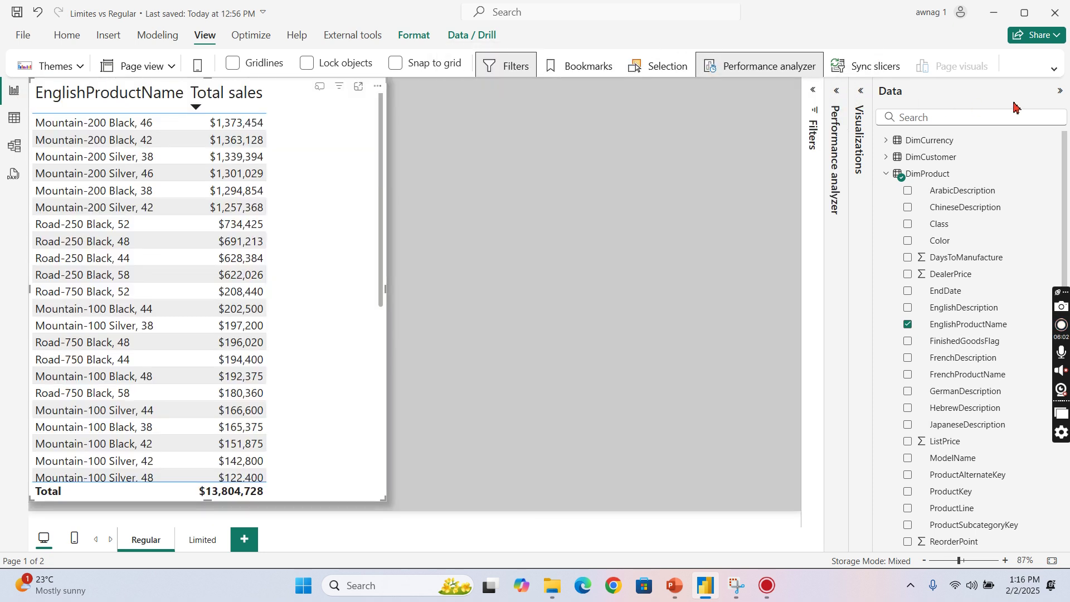
pyautogui.click(1060, 91)
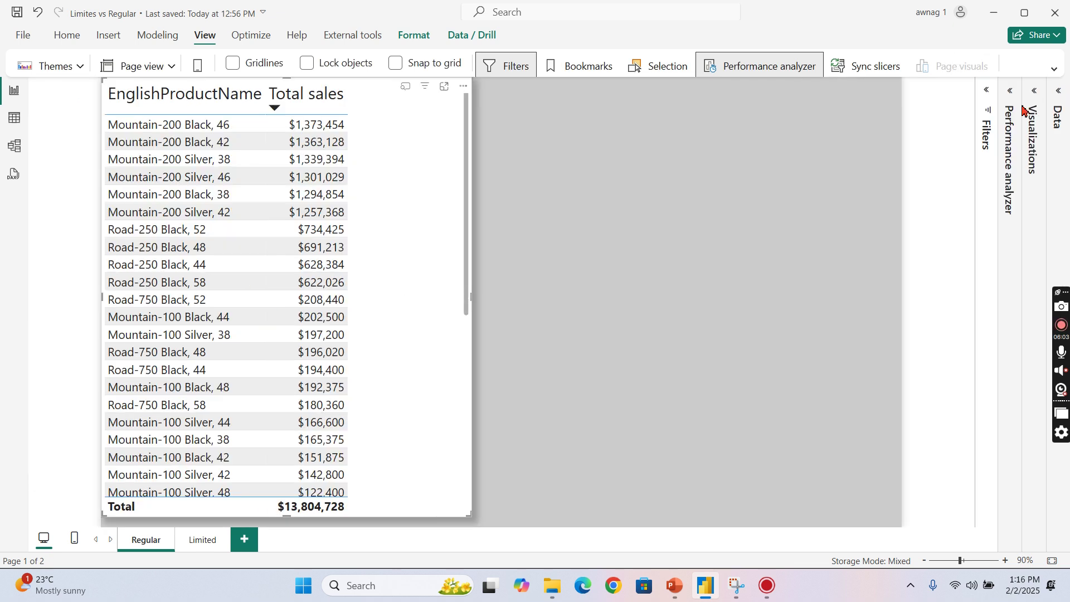
pyautogui.click(990, 90)
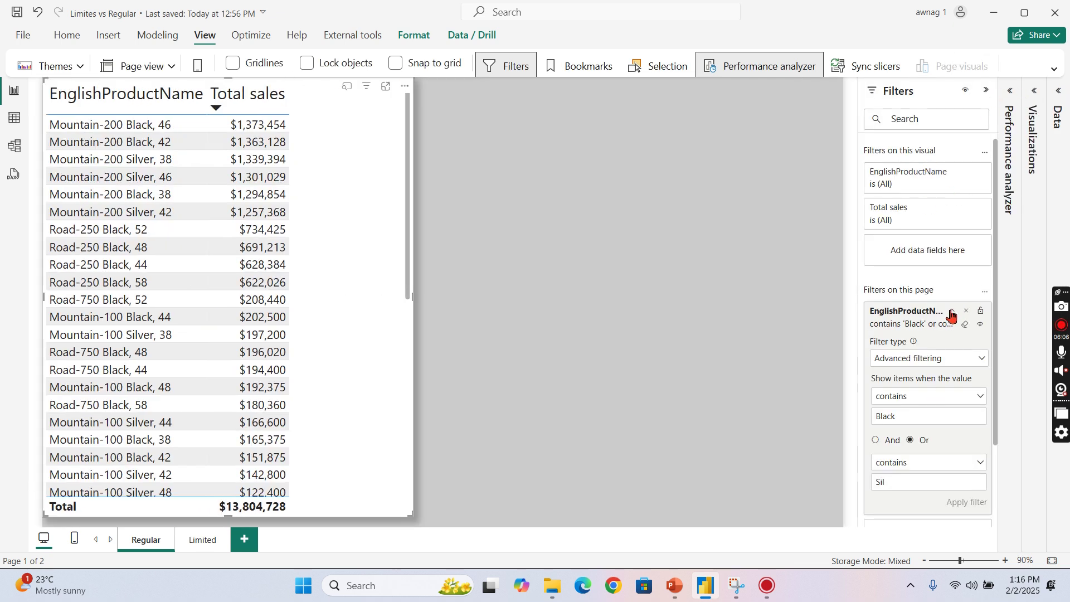
pyautogui.click(1034, 92)
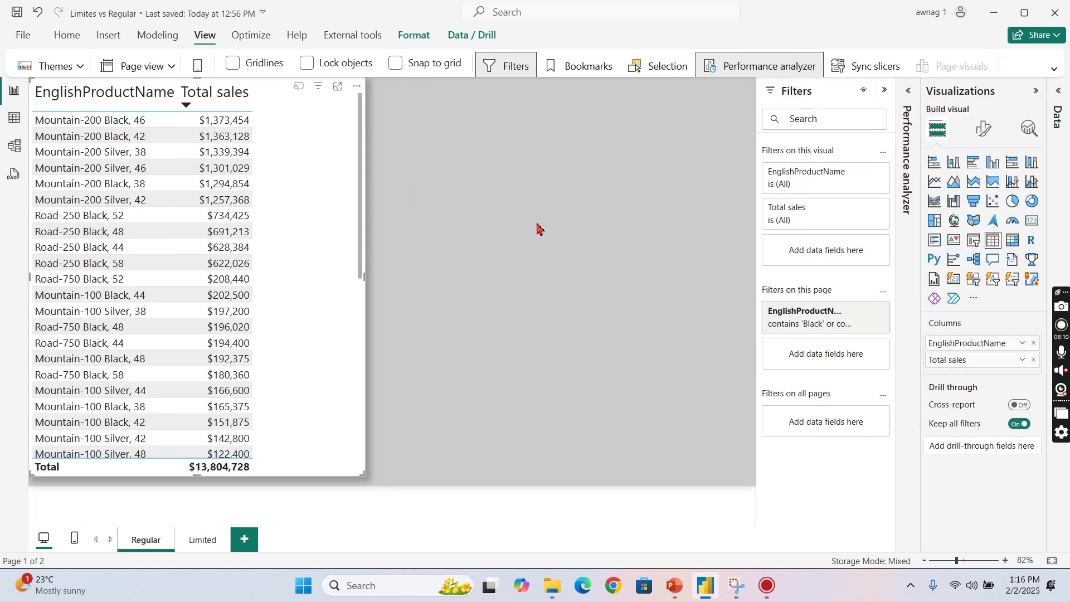